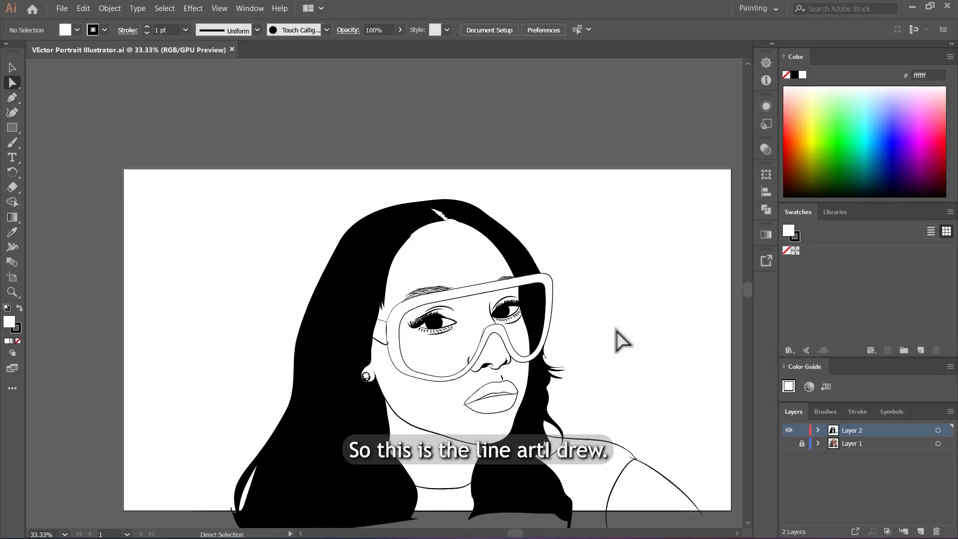
scroll(599, 260, down, 3)
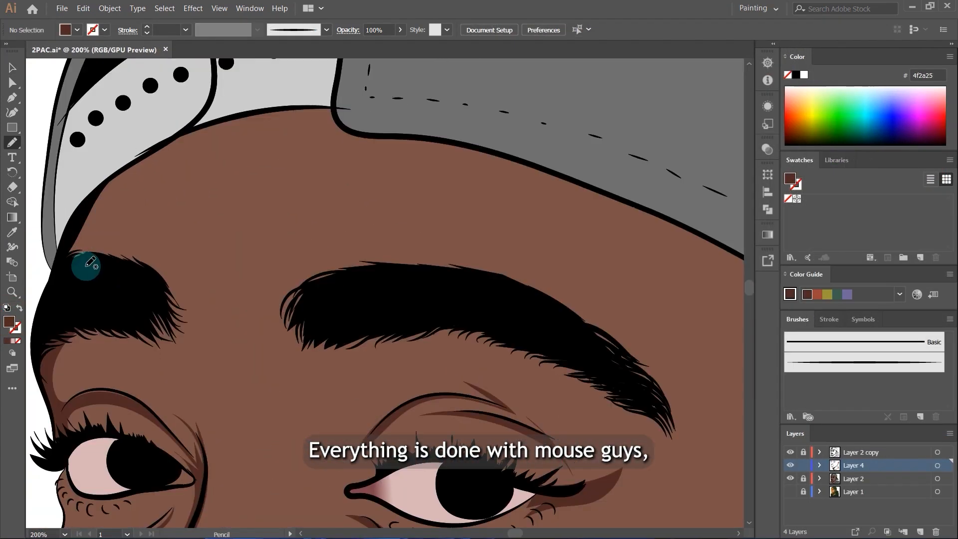
drag(86, 265, 278, 100)
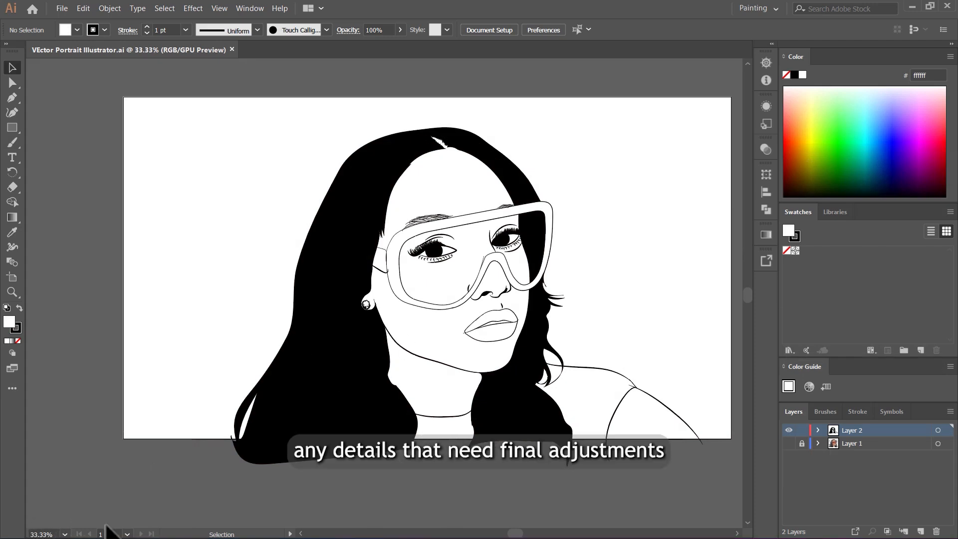
- Examine the portrait line art around the face and shoulder for gaps and overlapping strokes
scroll(468, 290, up, 2)
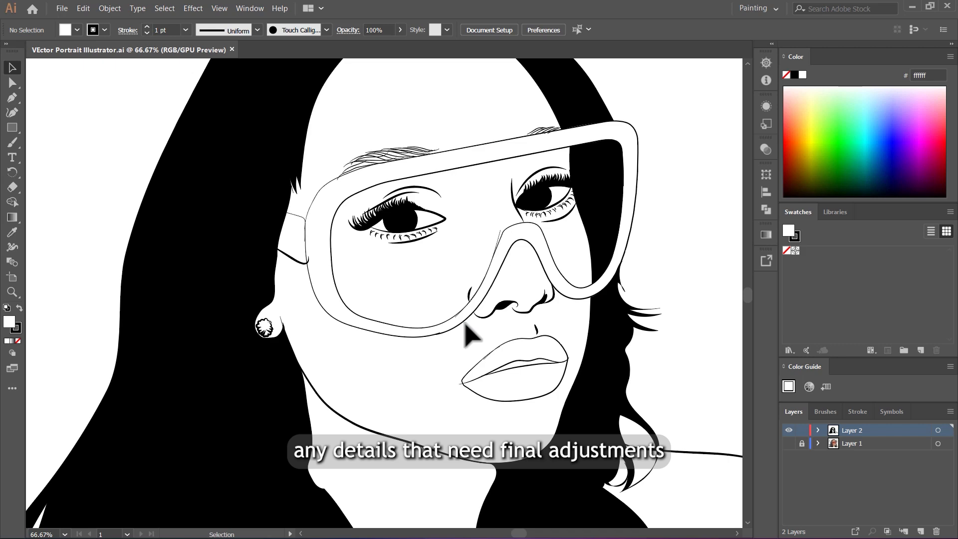
scroll(560, 340, down, 2)
scroll(652, 353, up, 3)
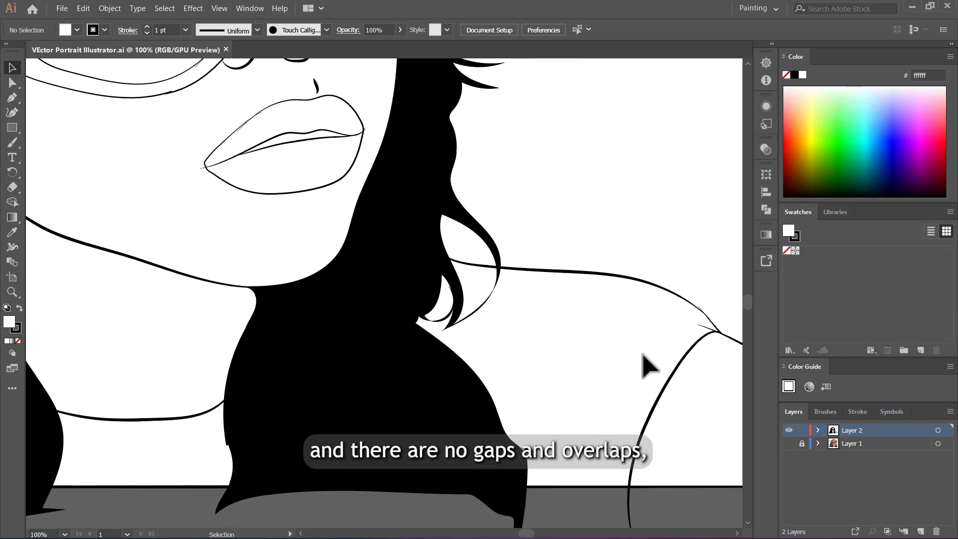
scroll(663, 344, up, 5)
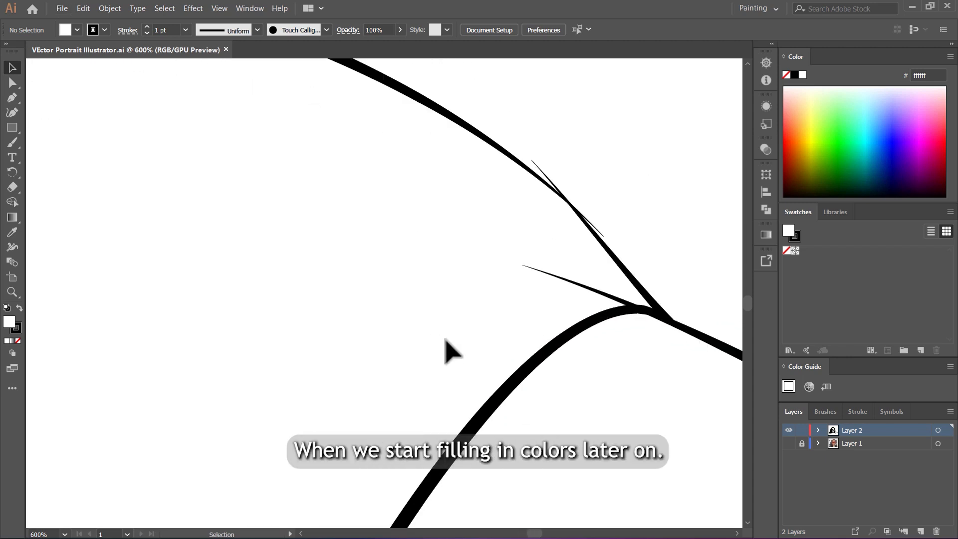
scroll(417, 295, down, 2)
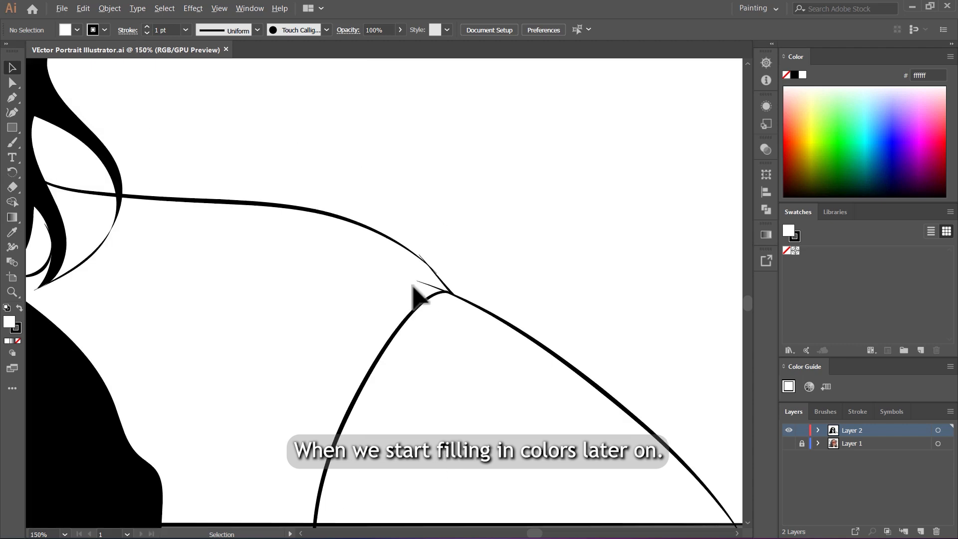
scroll(444, 293, up, 5)
scroll(562, 333, down, 5)
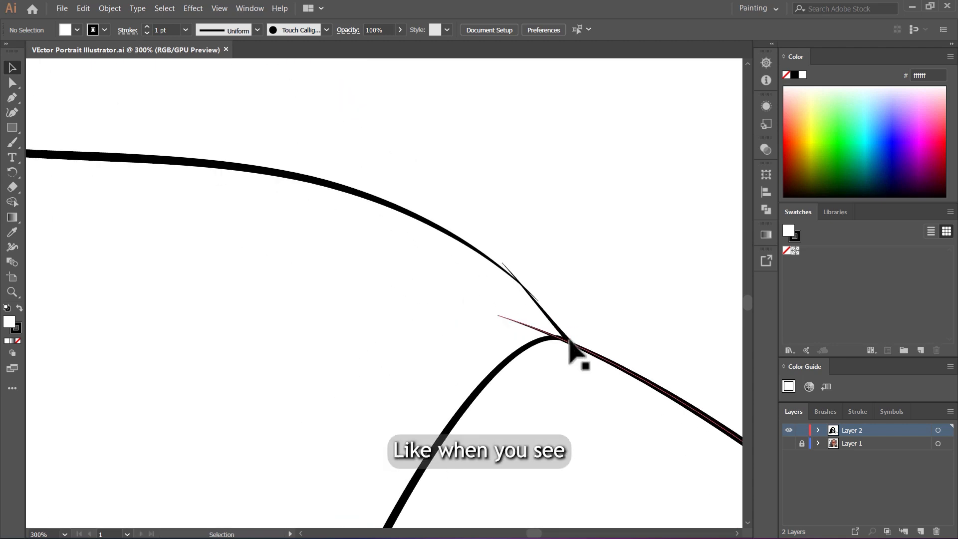
- Inspect the selected shoulder and sleeve strokes where they cross past each other, and clear the selection
scroll(556, 339, up, 3)
click(623, 353)
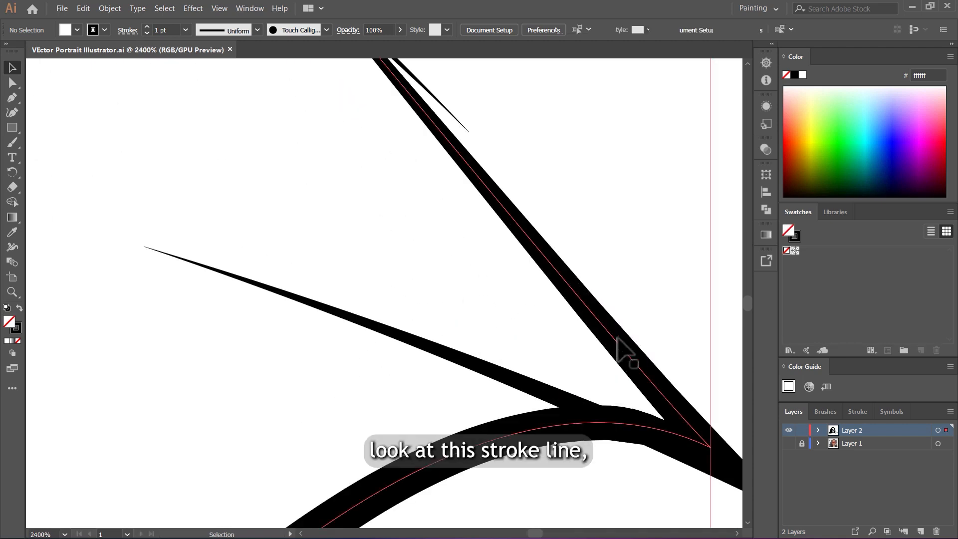
scroll(693, 399, up, 2)
click(660, 397)
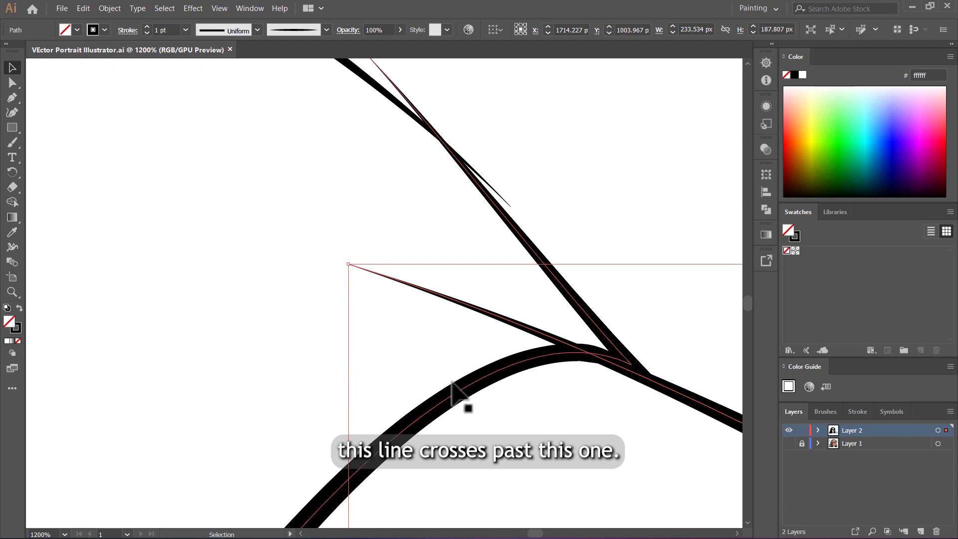
scroll(581, 350, down, 5)
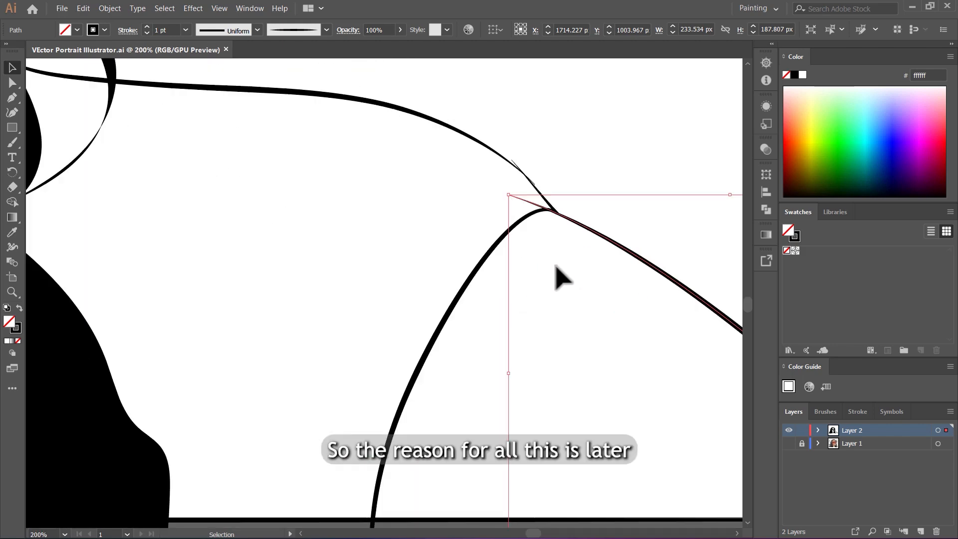
scroll(551, 245, down, 2)
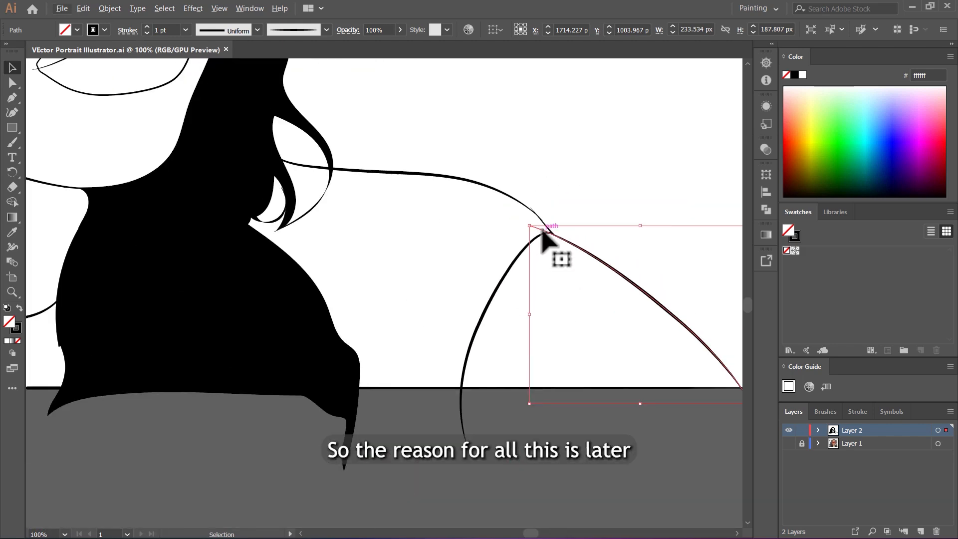
scroll(549, 244, up, 3)
scroll(548, 240, down, 3)
click(511, 319)
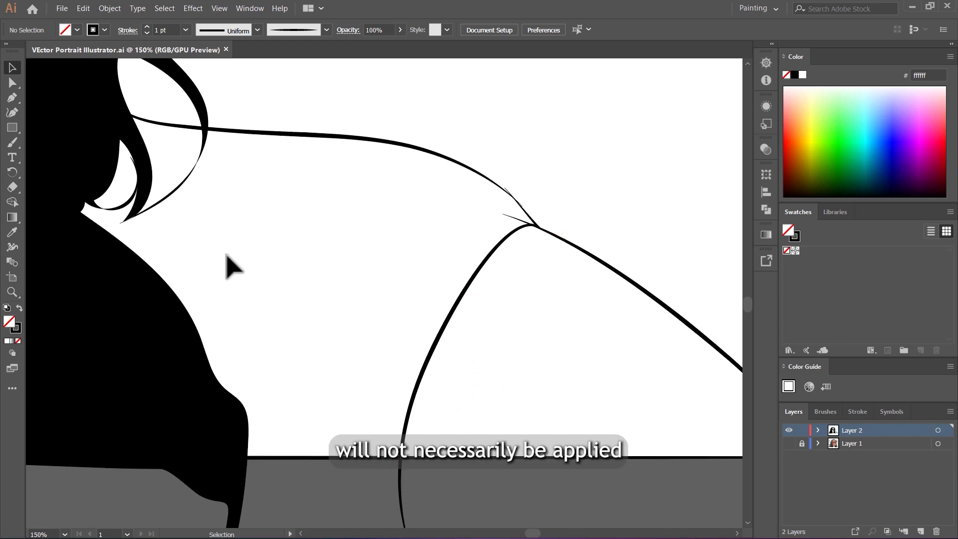
- Check the outlines that separate the face and neck from the clothing
scroll(499, 209, up, 2)
scroll(523, 219, down, 2)
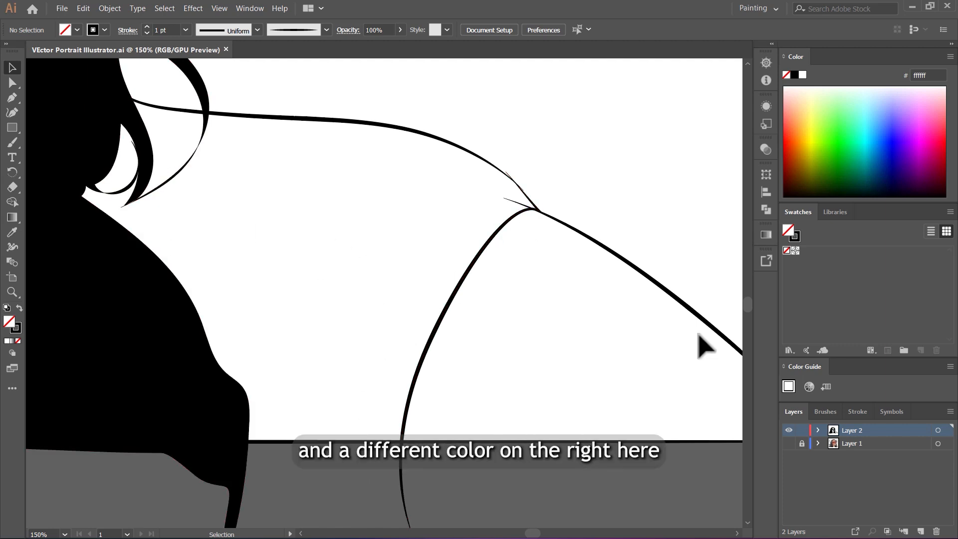
key(ctrl+minus)
key(ctrl+minus)
key(ctrl+minus)
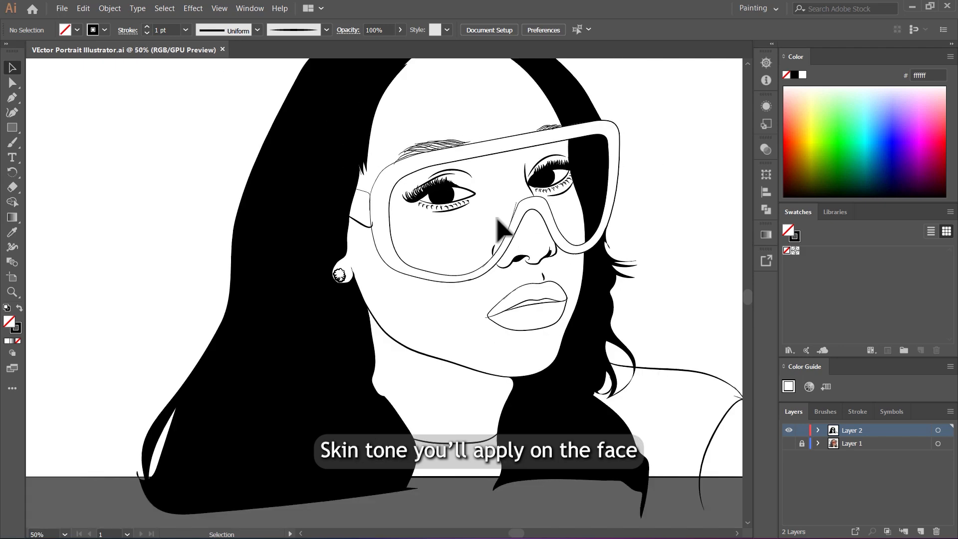
scroll(502, 239, down, 5)
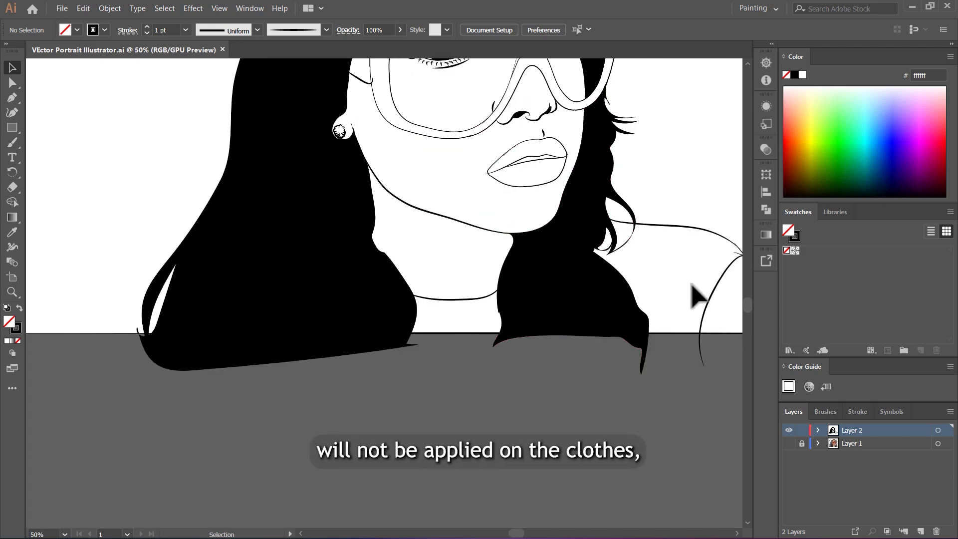
- Reshape the lower edge of the hair above the goggles to close the white gap along the frame
scroll(664, 240, up, 3)
scroll(631, 199, up, 4)
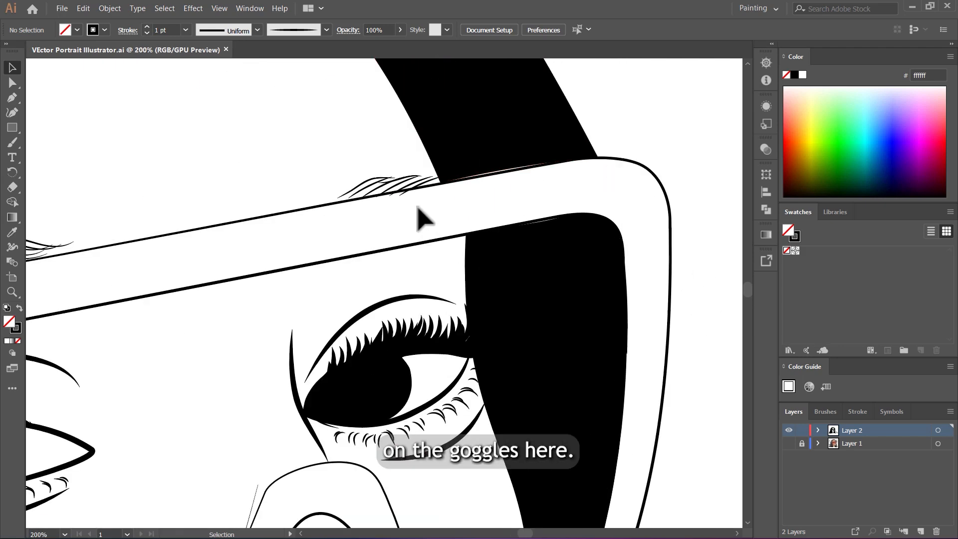
scroll(549, 185, up, 3)
click(13, 83)
click(177, 188)
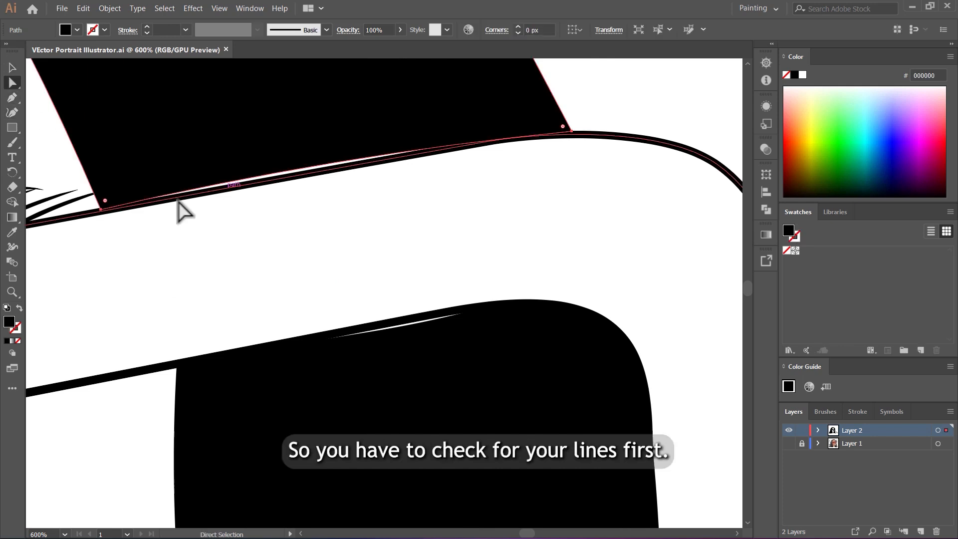
click(102, 210)
click(100, 210)
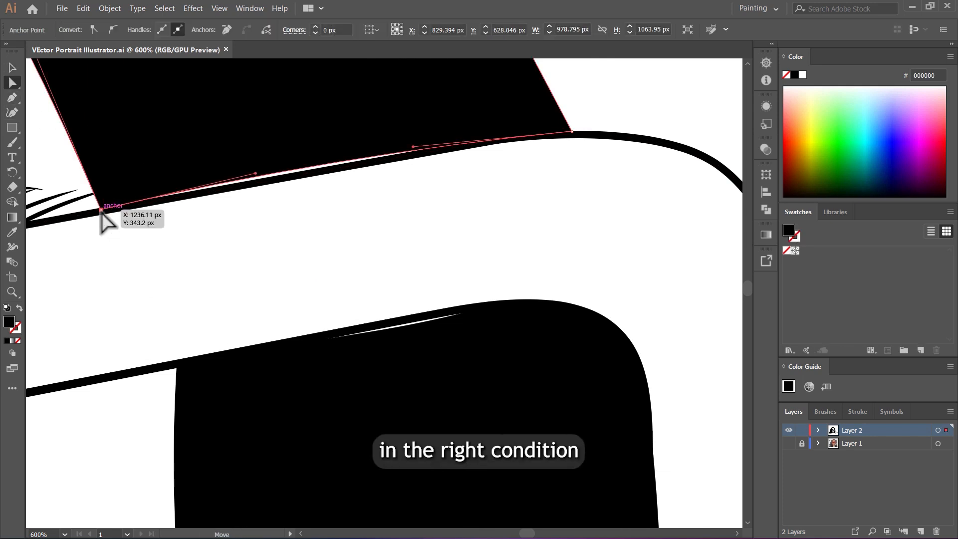
drag(101, 210, 103, 214)
click(409, 146)
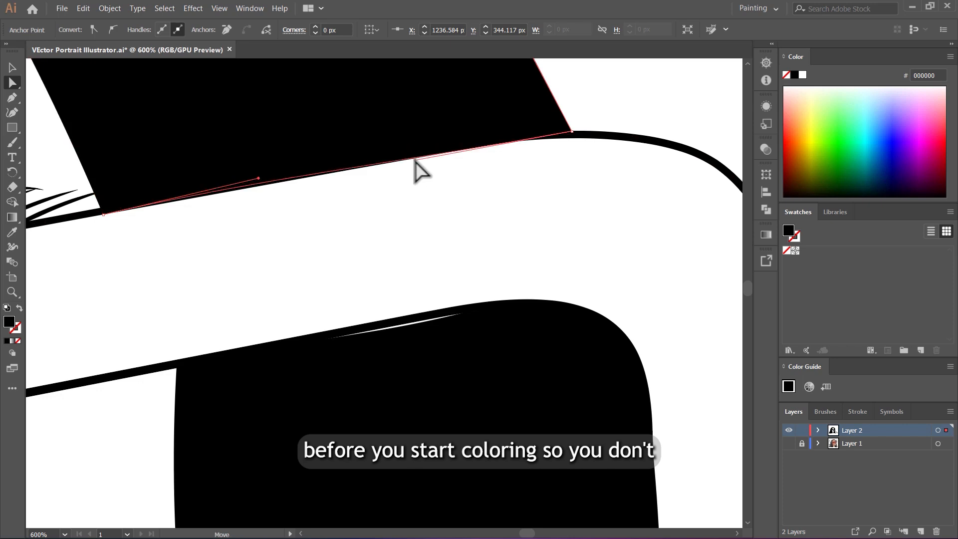
- Move the upper edge of the hair shape inside the goggles lens against the frame to close its gap
click(439, 322)
drag(445, 315, 439, 312)
scroll(466, 285, down, 10)
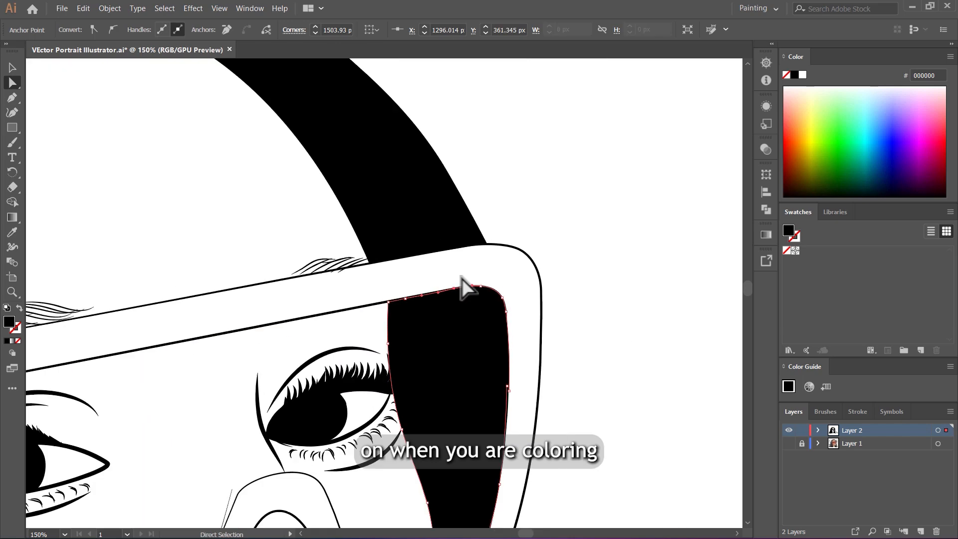
- Try fill colour #c68383 on the hair shape inside the goggles lens and choose the Rectangle tool
scroll(481, 358, up, 4)
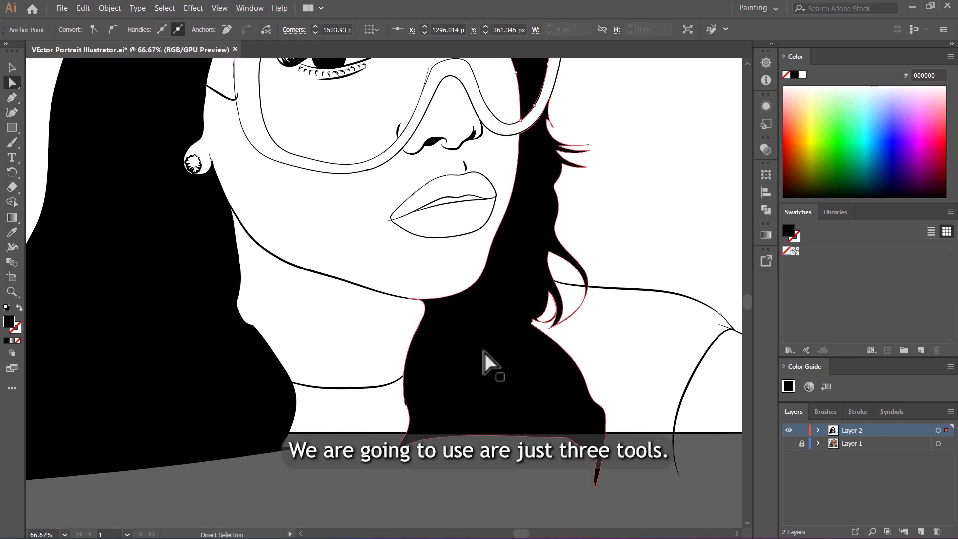
scroll(491, 318, down, 4)
scroll(506, 232, up, 2)
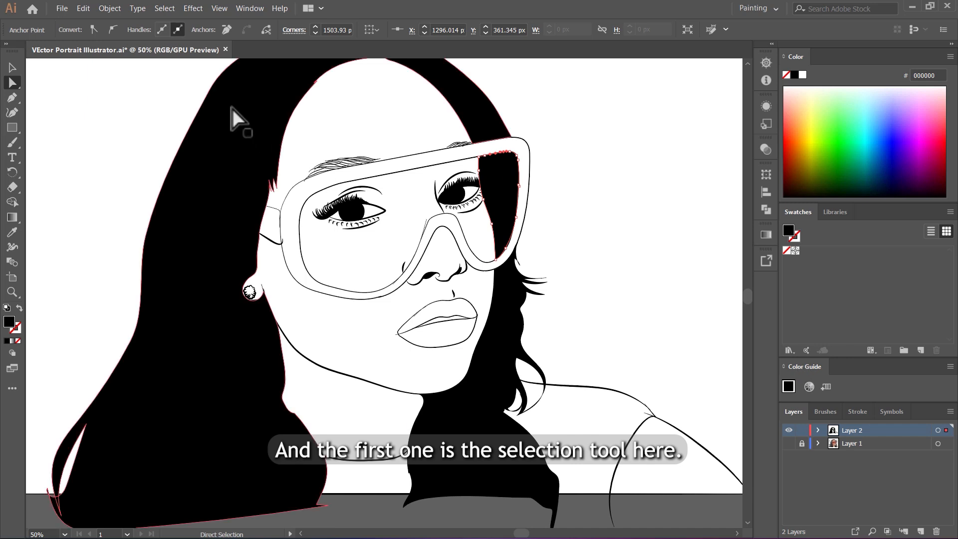
click(17, 64)
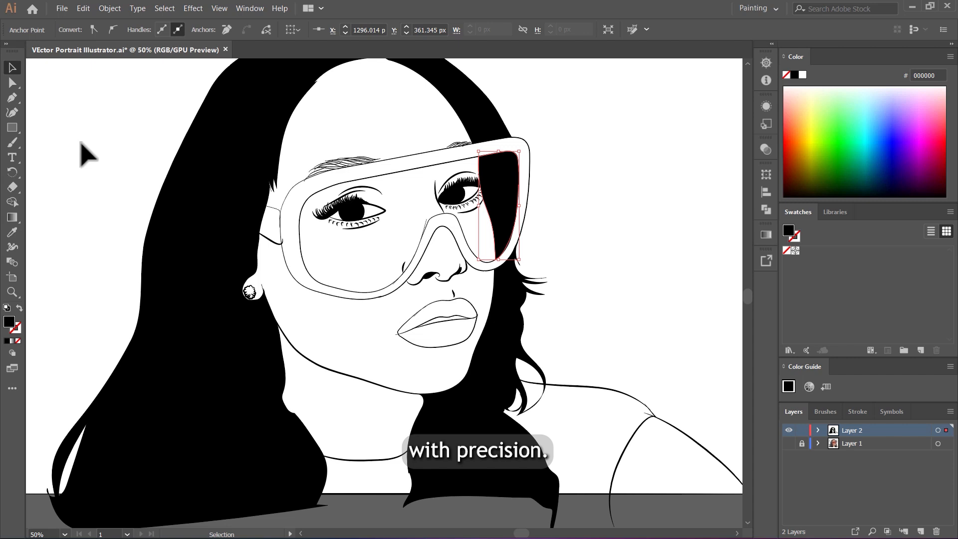
double_click(10, 322)
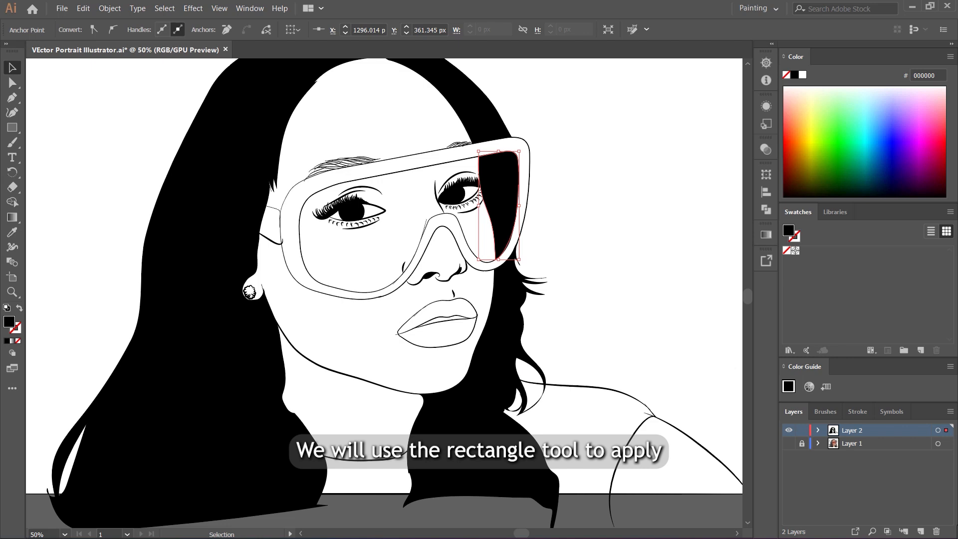
double_click(10, 322)
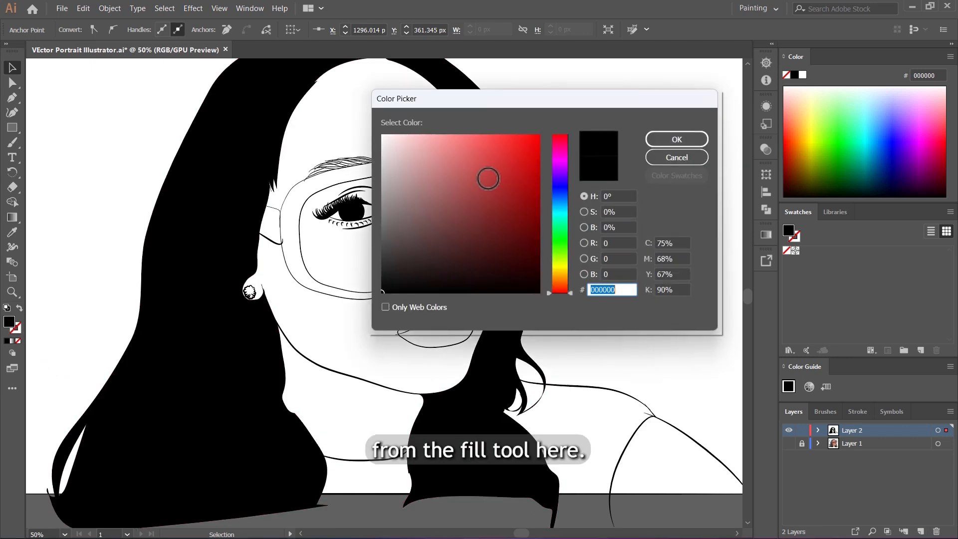
click(436, 169)
key(Return)
click(11, 127)
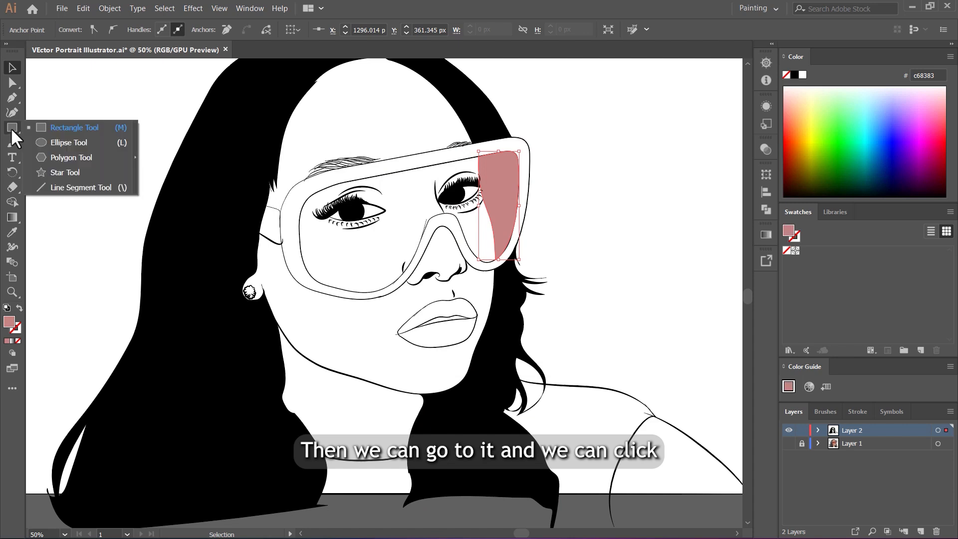
click(67, 127)
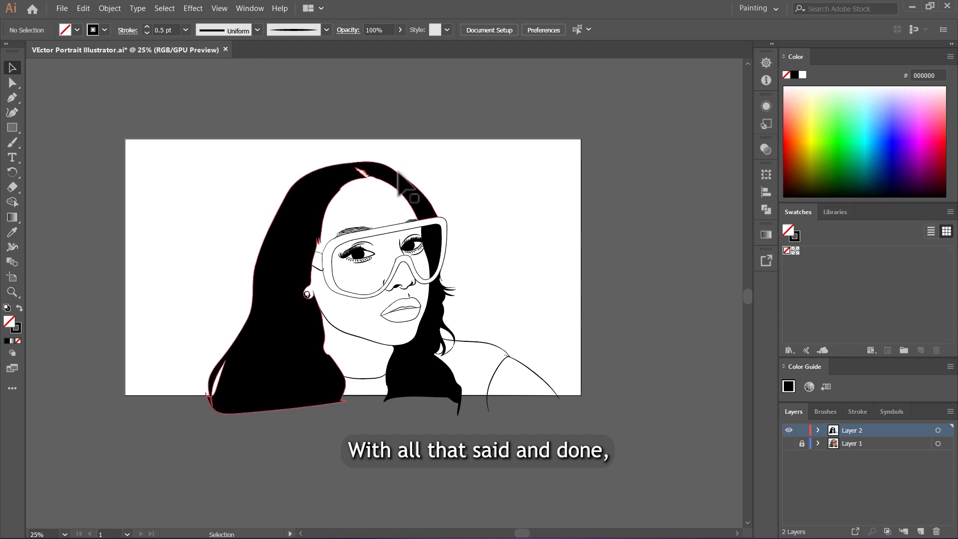
- Select all the line art on Layer 2 and expand its appearance
scroll(402, 170, up, 3)
scroll(397, 171, down, 3)
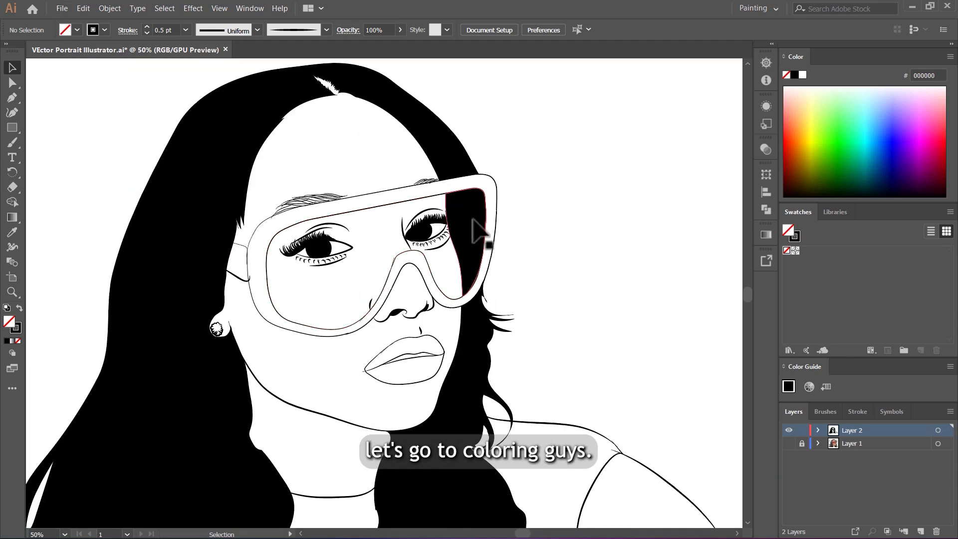
key(ctrl+a)
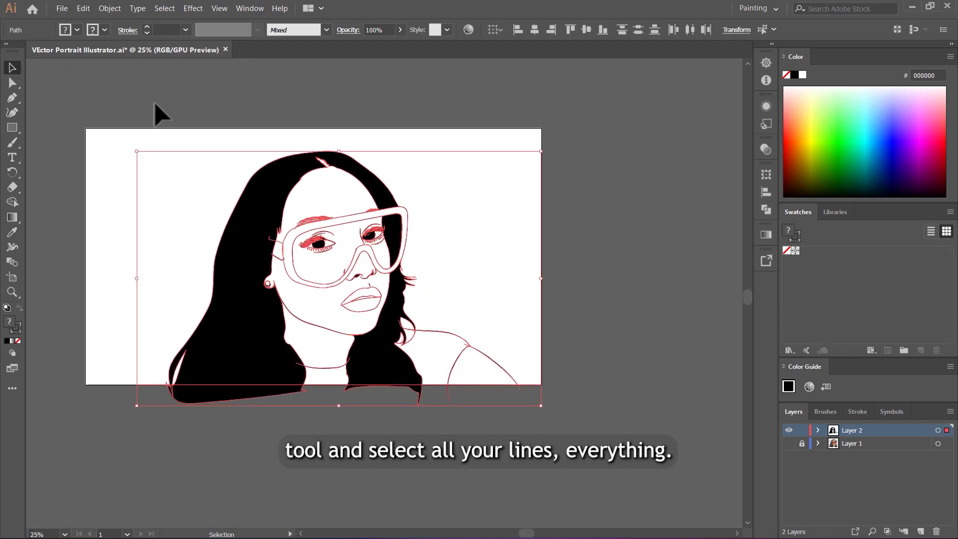
scroll(309, 250, up, 1)
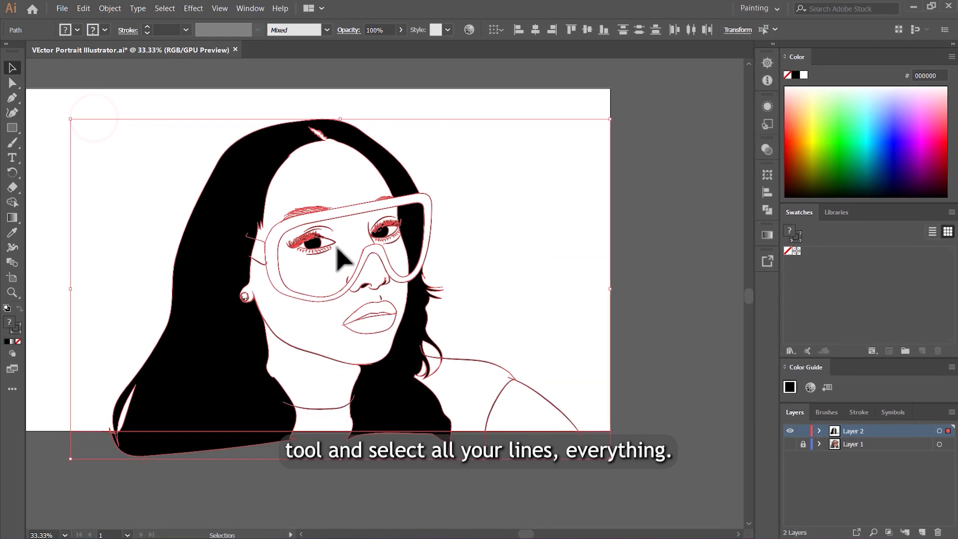
click(104, 8)
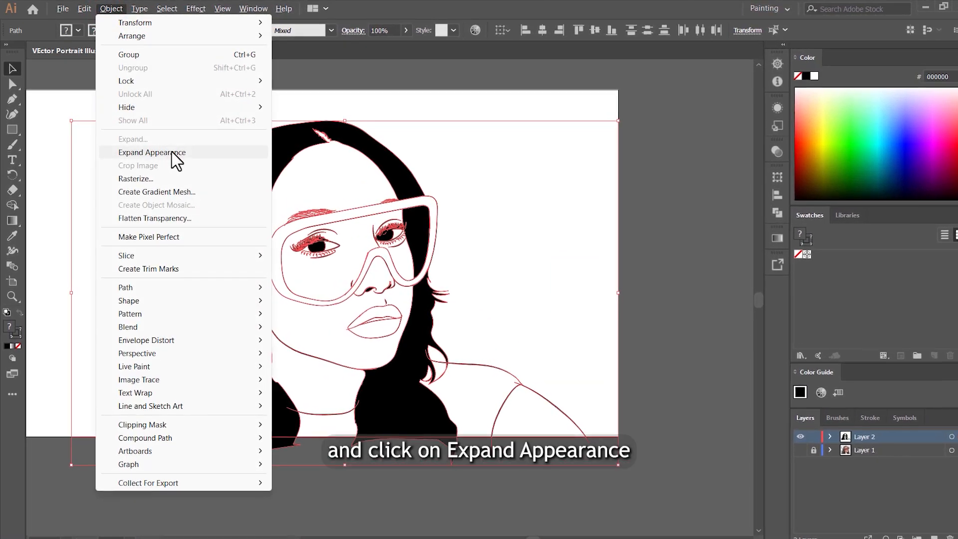
click(171, 152)
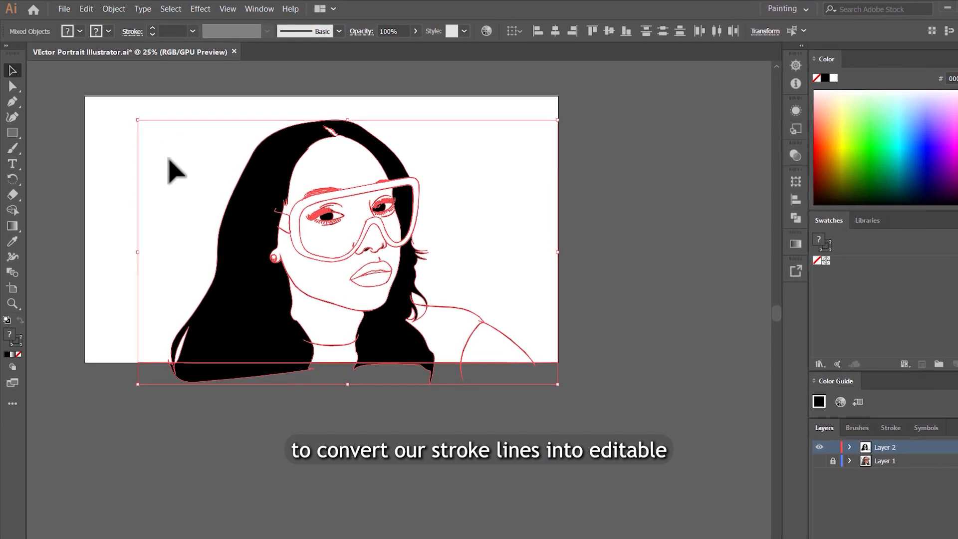
- Merge all the expanded line art shapes with the Pathfinder Merge operation
click(797, 218)
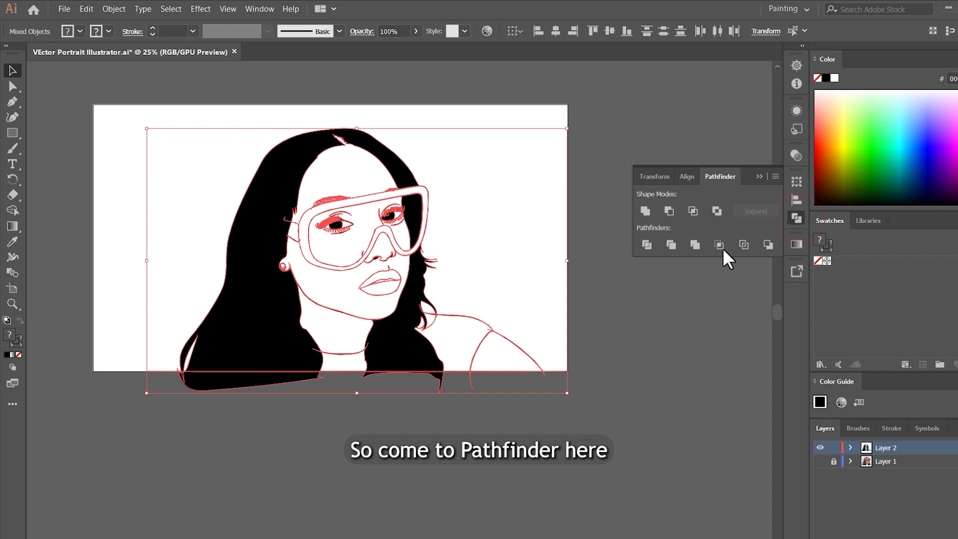
click(701, 242)
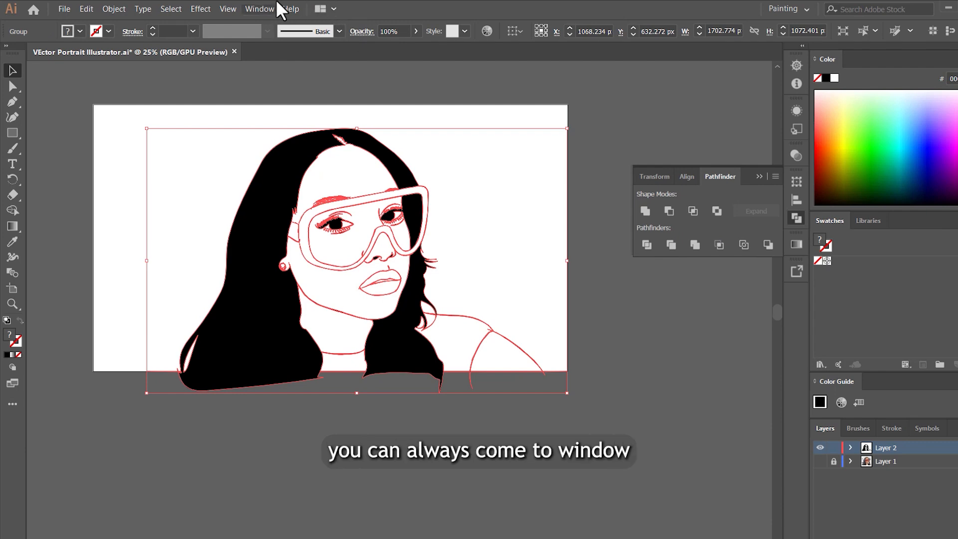
click(256, 7)
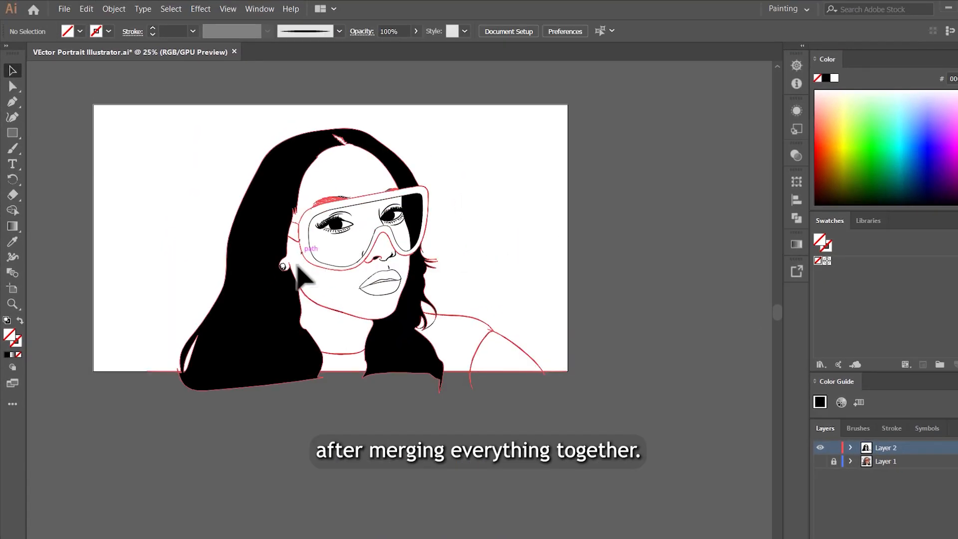
- Try moving the merged line art group up and left on the artboard, returning it to its original place
drag(272, 341, 200, 310)
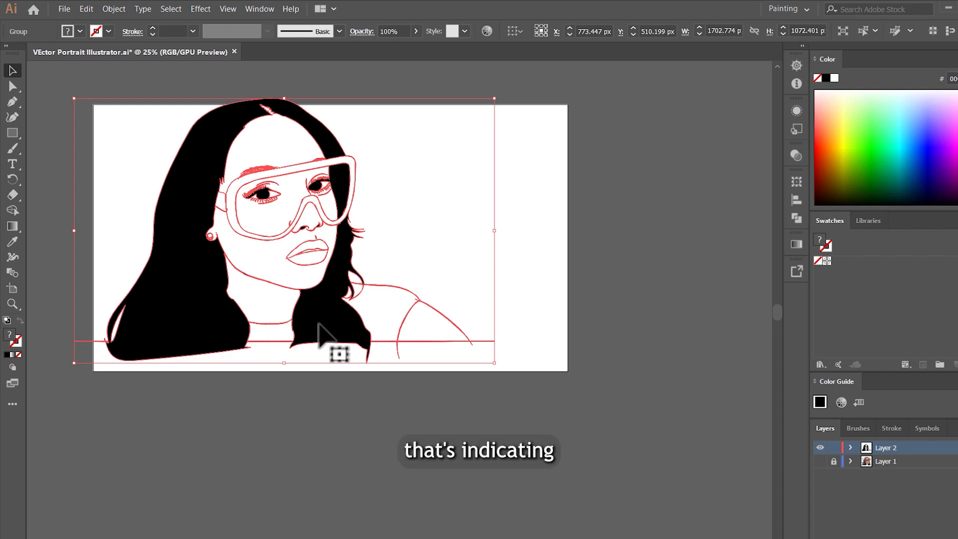
scroll(406, 332, up, 2)
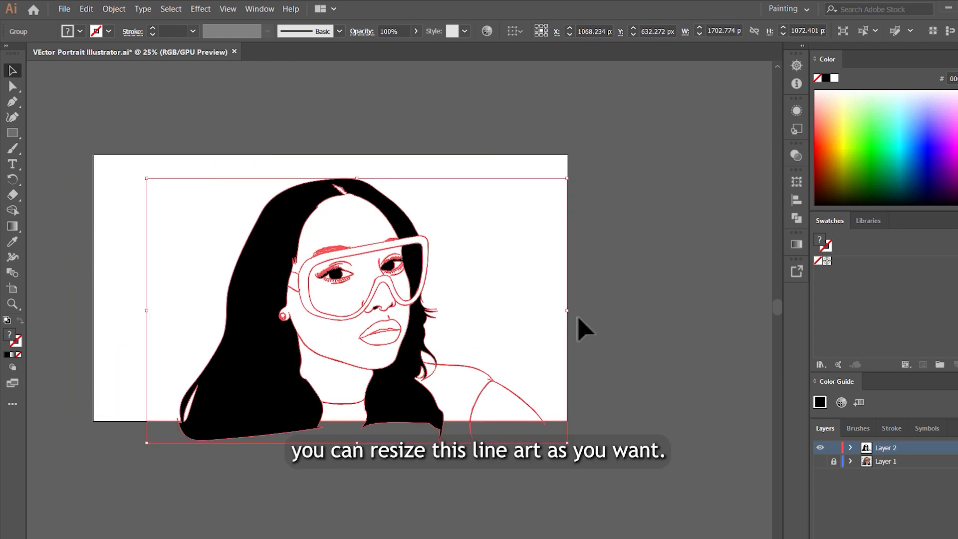
drag(588, 315, 613, 310)
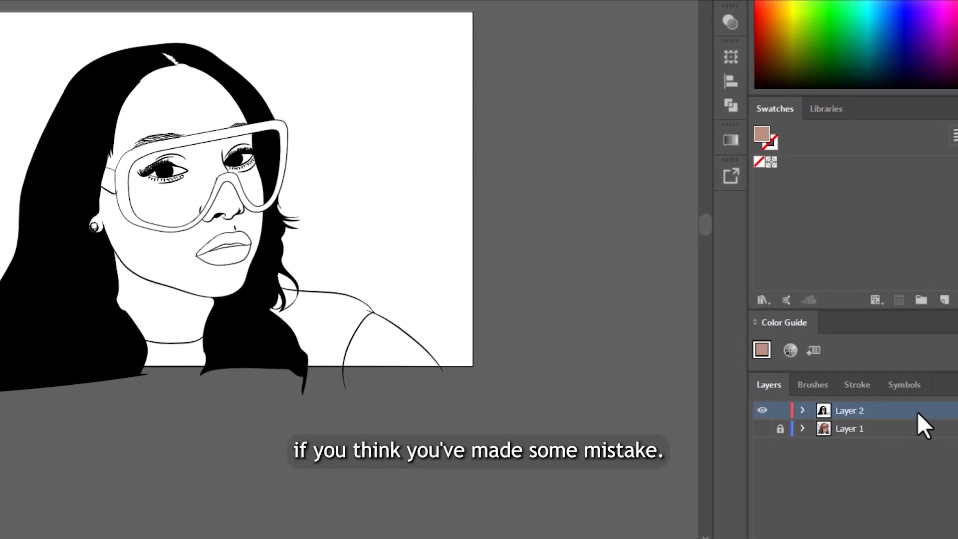
- Duplicate Layer 2 and lock the copy
click(863, 405)
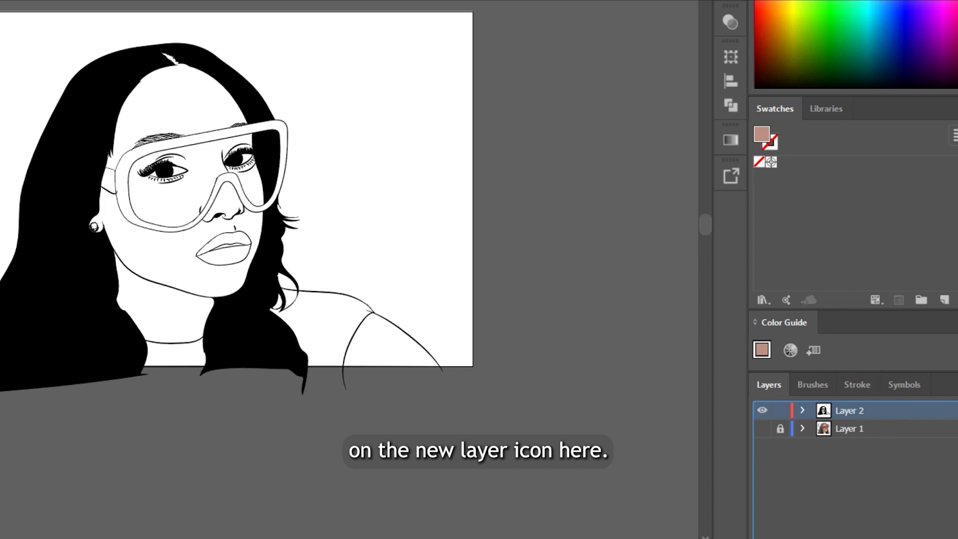
drag(863, 410, 943, 538)
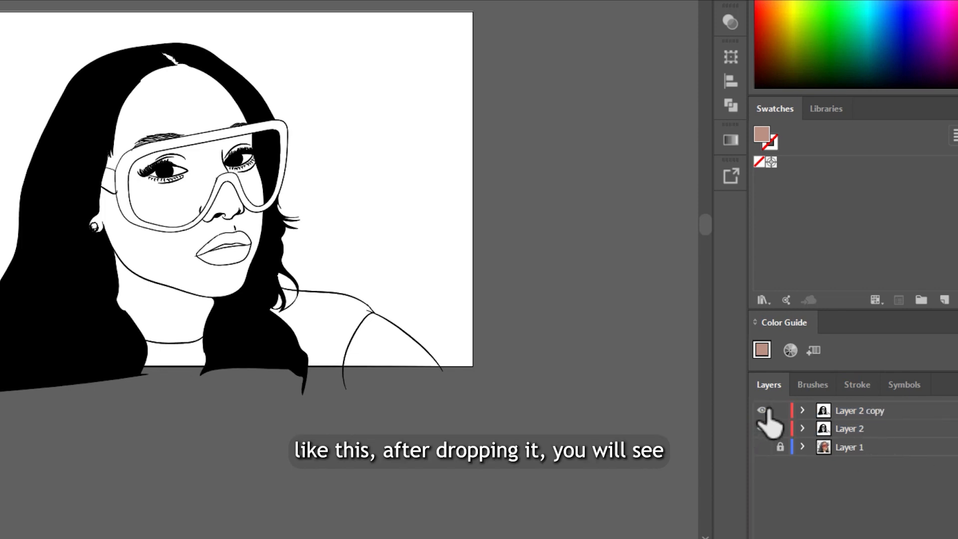
click(779, 410)
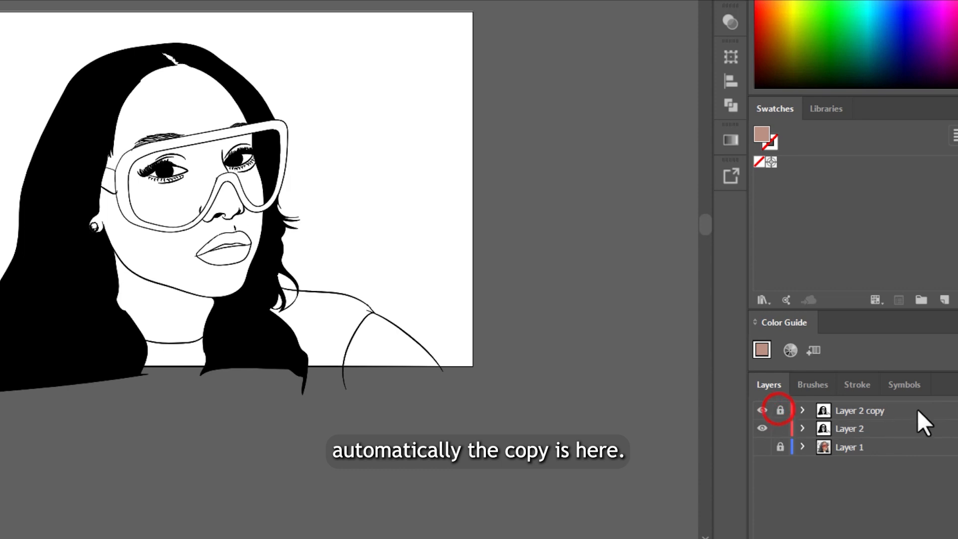
- Rename Layer 2 as Lineart and its copy as Lineart 2 copy, and make the Lineart layer active
click(911, 408)
double_click(885, 427)
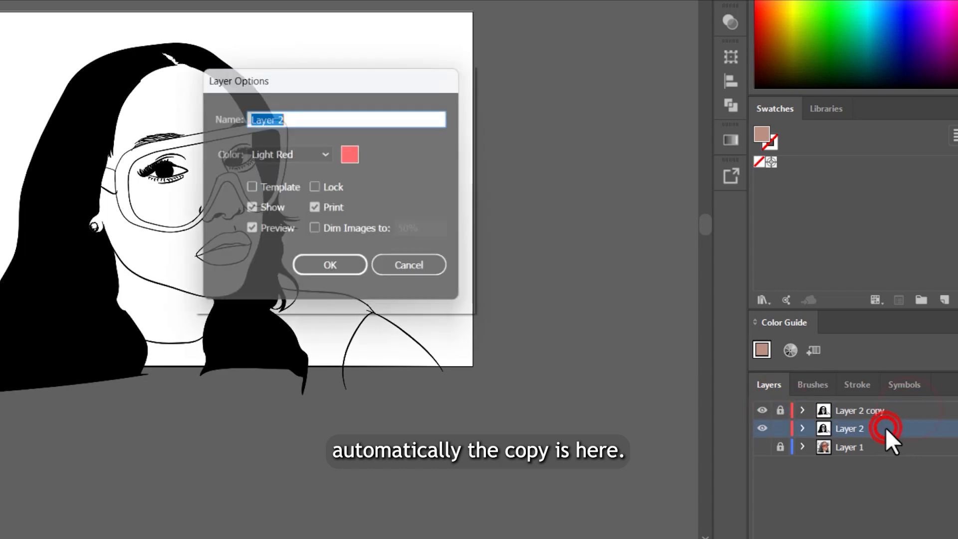
text(Lineart)
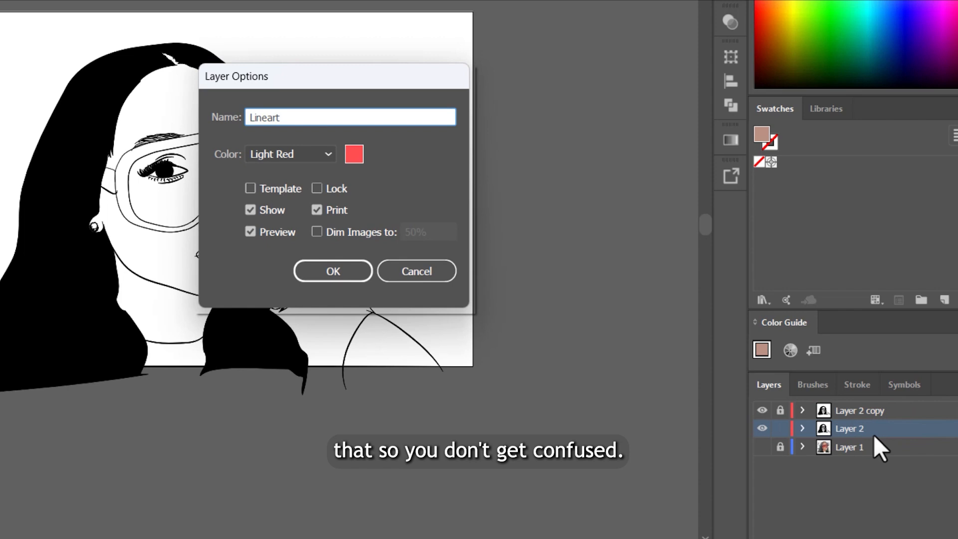
key(Return)
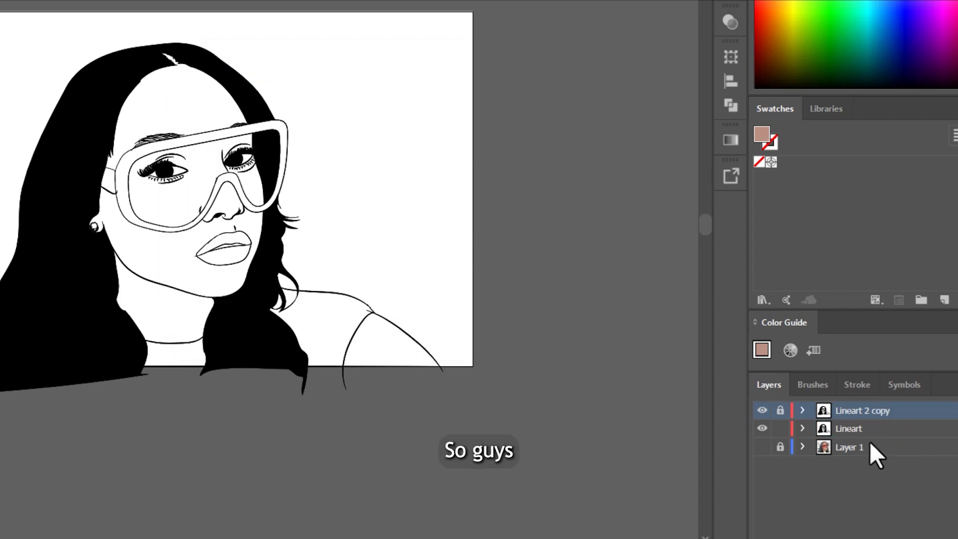
click(877, 429)
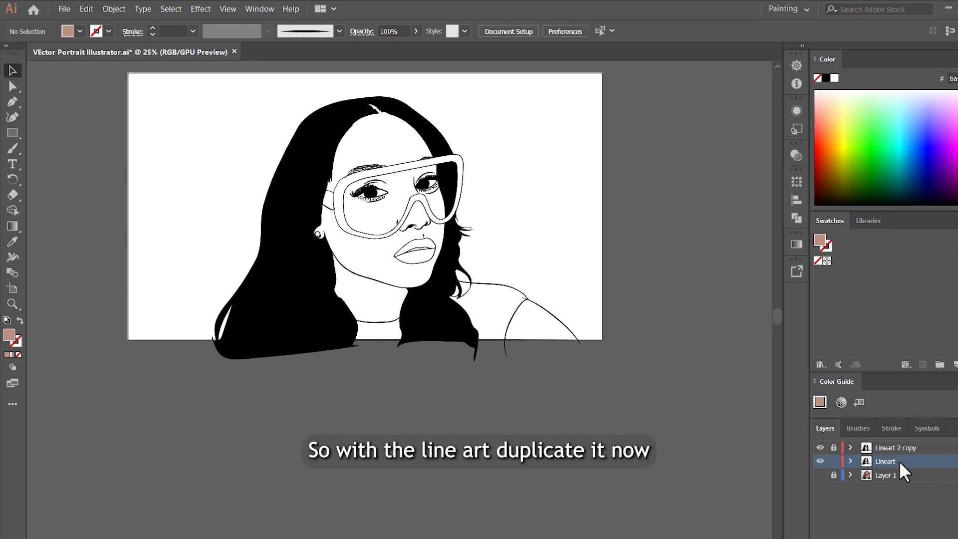
- Set the fill colour to the skin tone #c69689
scroll(264, 297, down, 1)
scroll(212, 289, up, 2)
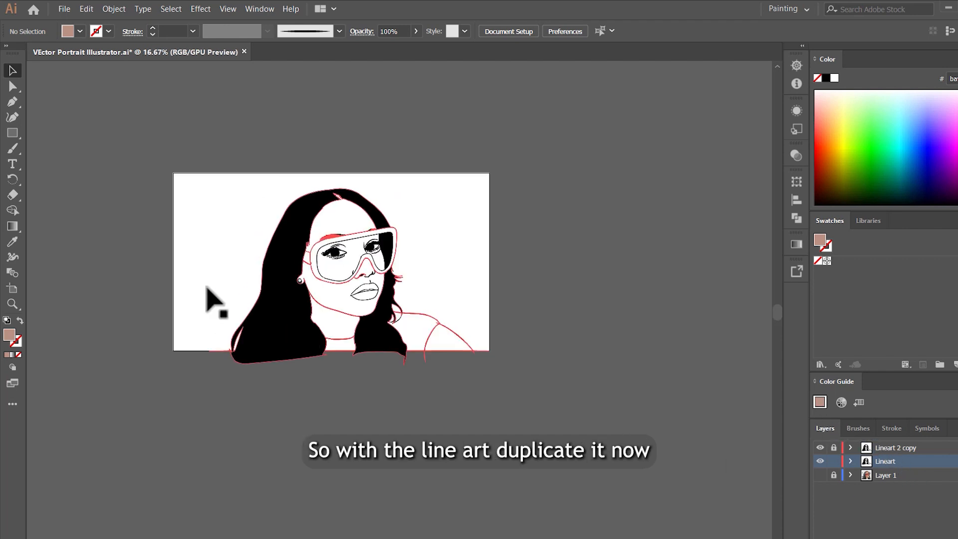
scroll(130, 284, up, 1)
scroll(130, 288, down, 3)
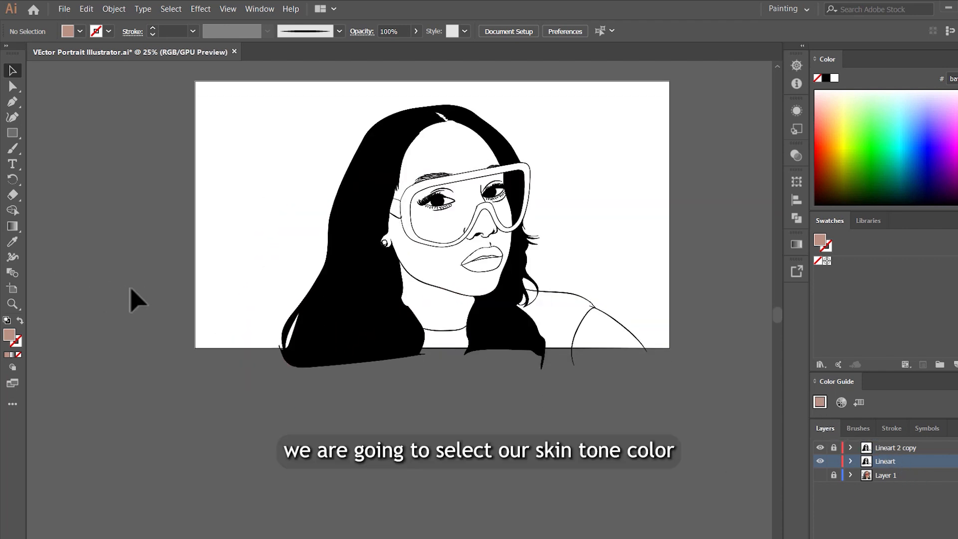
double_click(8, 336)
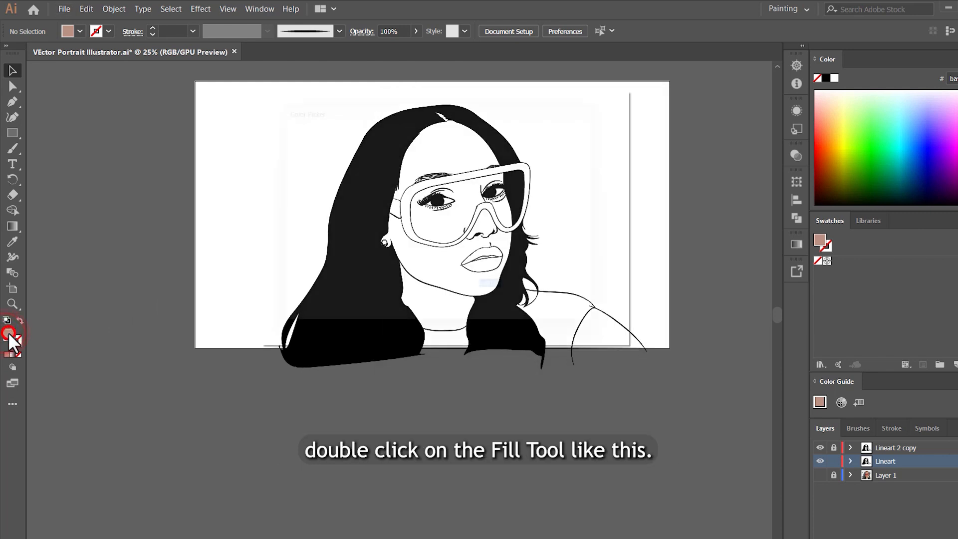
double_click(9, 336)
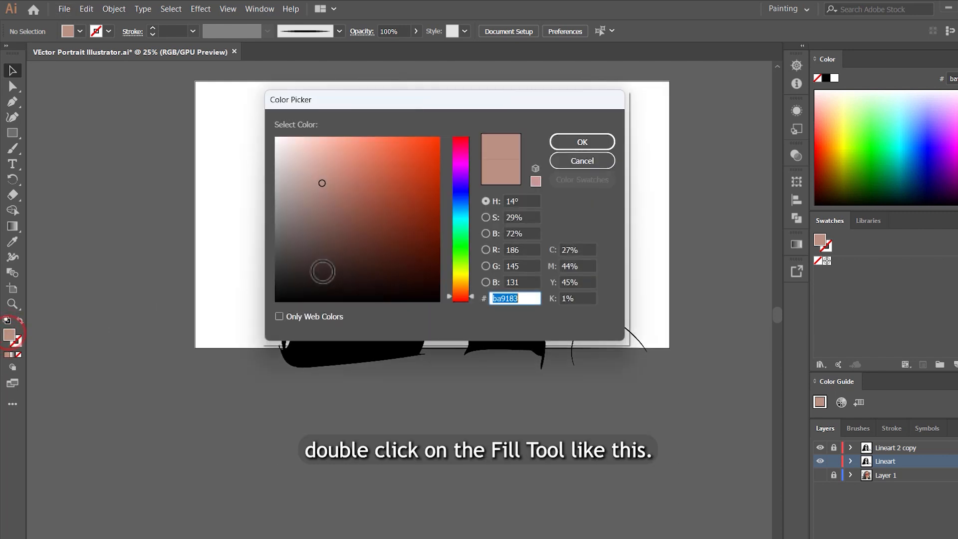
click(318, 184)
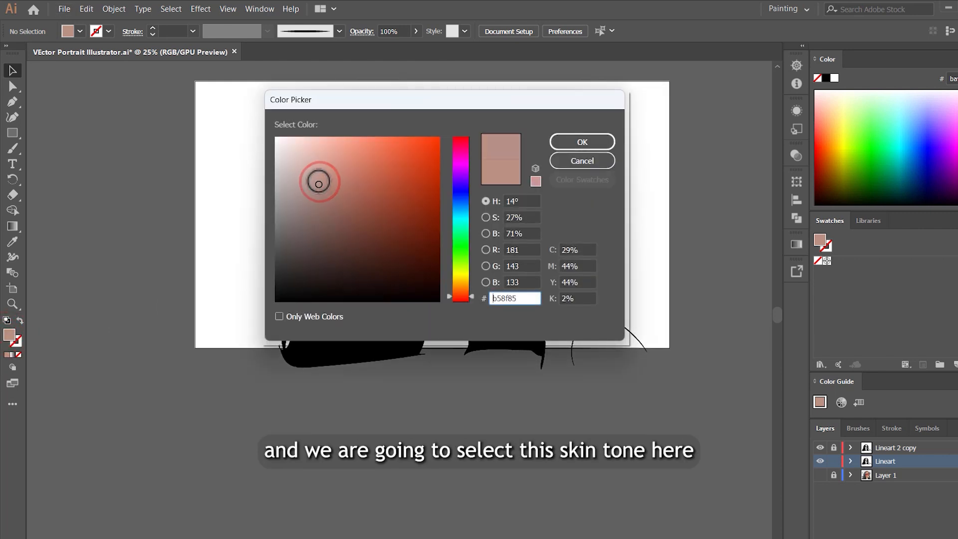
drag(320, 174, 325, 173)
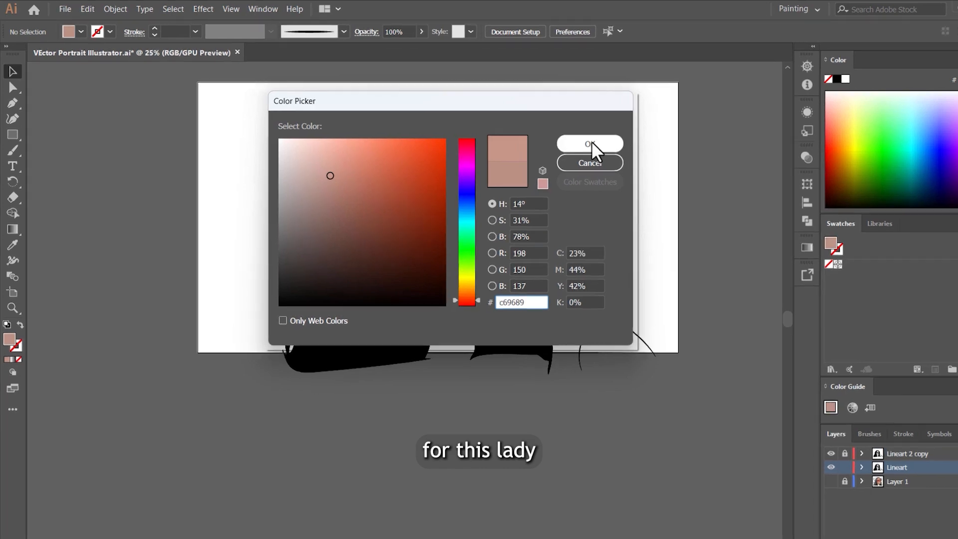
click(590, 143)
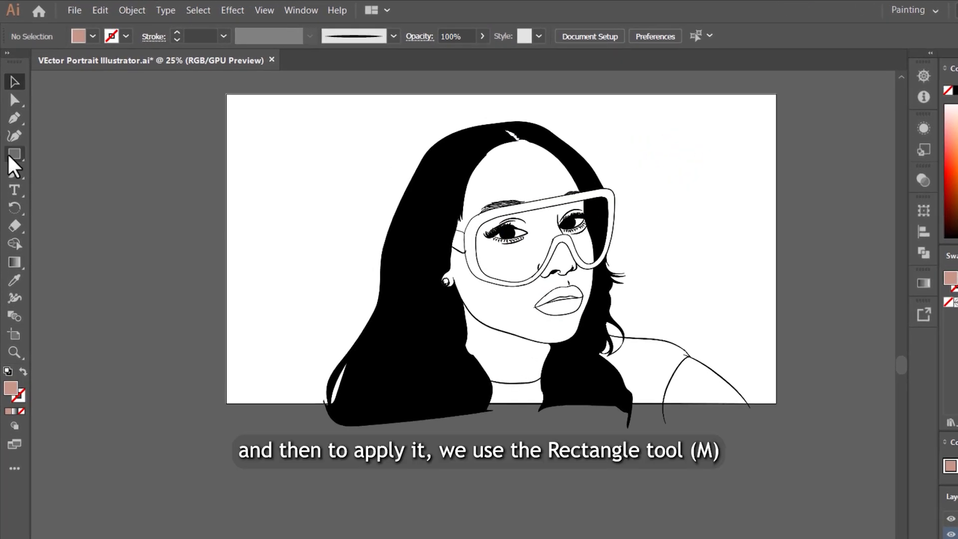
- Draw a skin-coloured rectangle about 2434 by 1429 px that covers the whole artboard and portrait
drag(8, 154, 108, 150)
scroll(271, 222, up, 2)
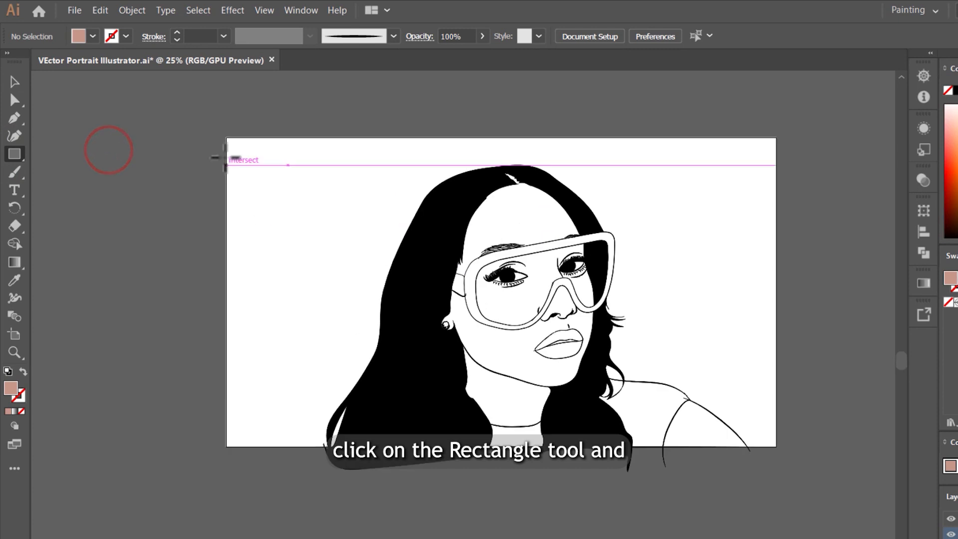
drag(186, 101, 633, 327)
drag(742, 391, 740, 508)
key(v)
scroll(549, 449, down, 1)
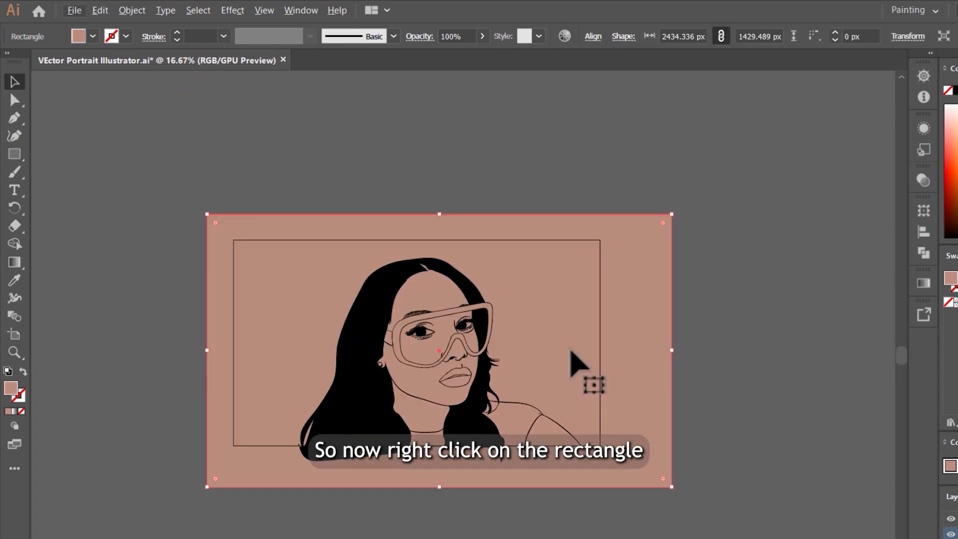
- Send the skin-coloured rectangle to the back of the Lineart layer and deselect it
scroll(575, 352, up, 2)
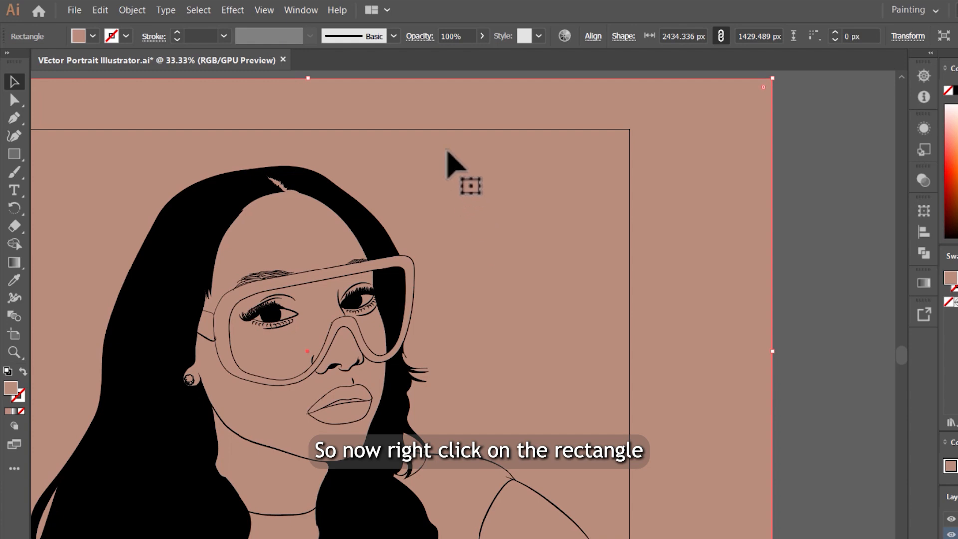
right_click(447, 151)
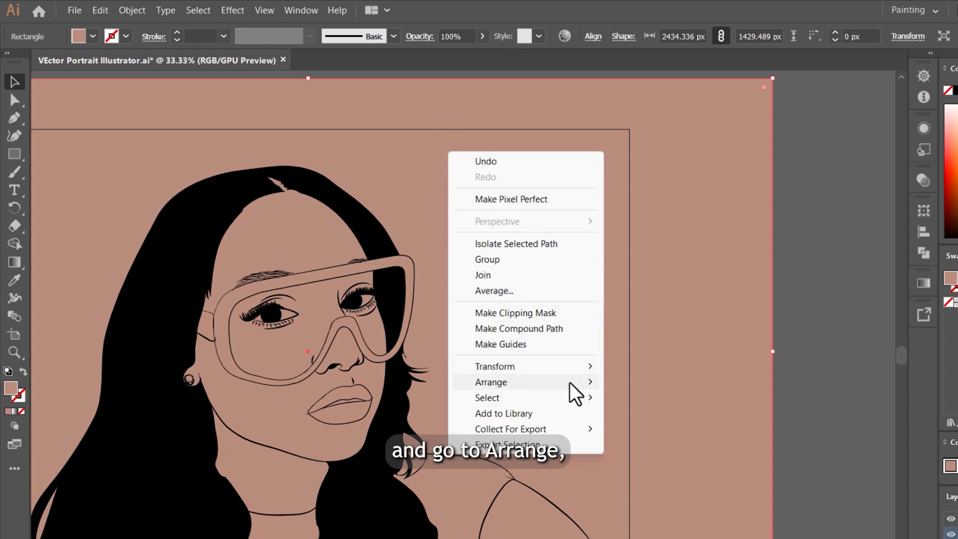
mouse_move(569, 384)
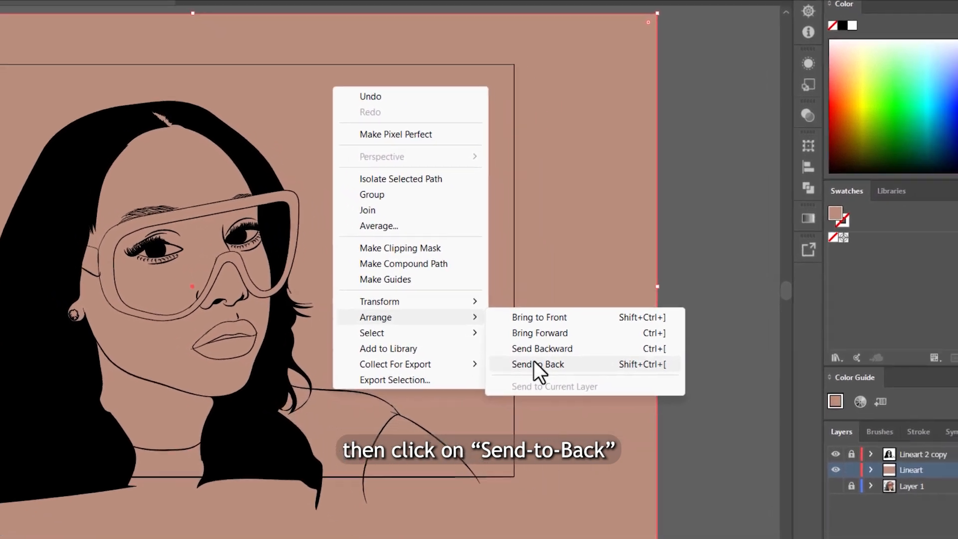
click(648, 427)
- Select the rectangle together with all the line art and combine them with the Pathfinder Merge operation
scroll(439, 243, down, 1)
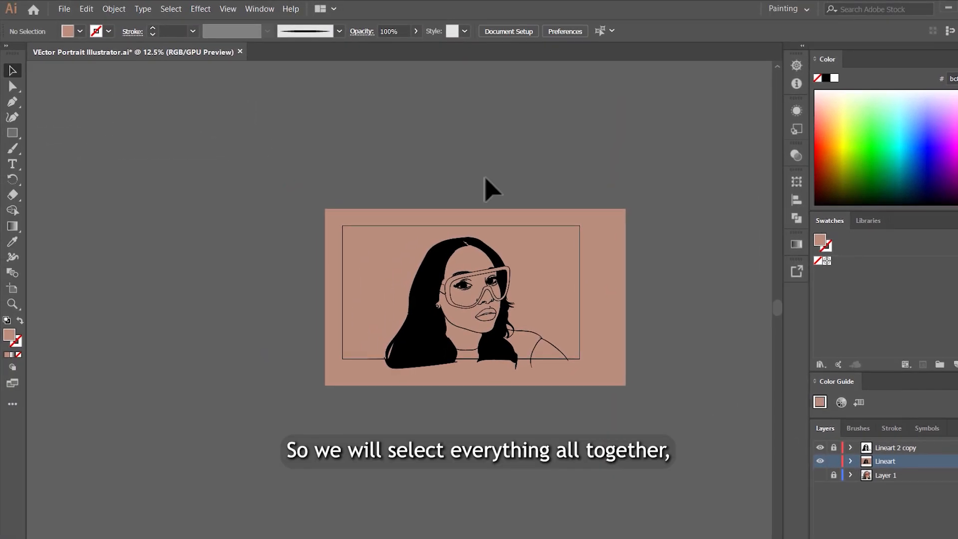
scroll(601, 225, up, 2)
scroll(376, 184, down, 1)
drag(101, 139, 743, 536)
drag(707, 492, 702, 487)
click(797, 217)
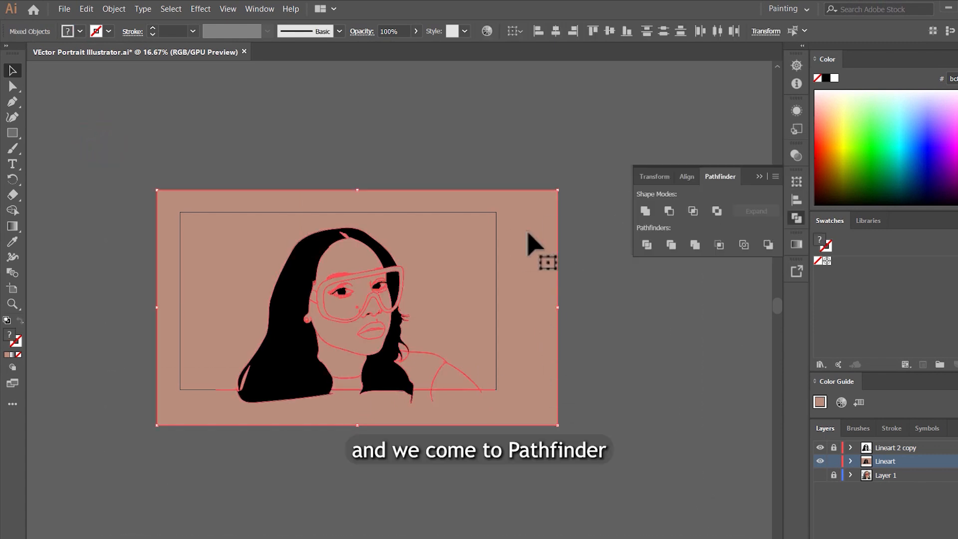
click(694, 244)
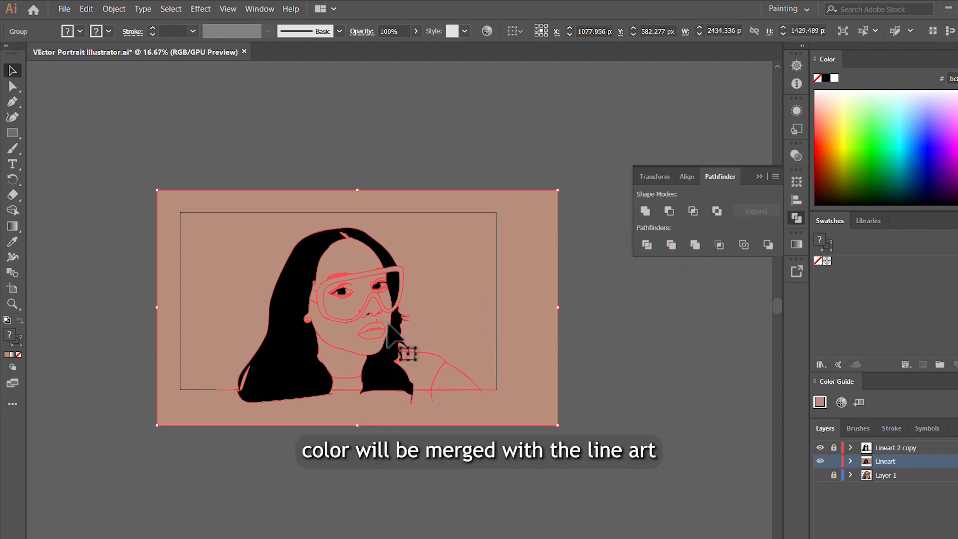
click(796, 218)
click(261, 9)
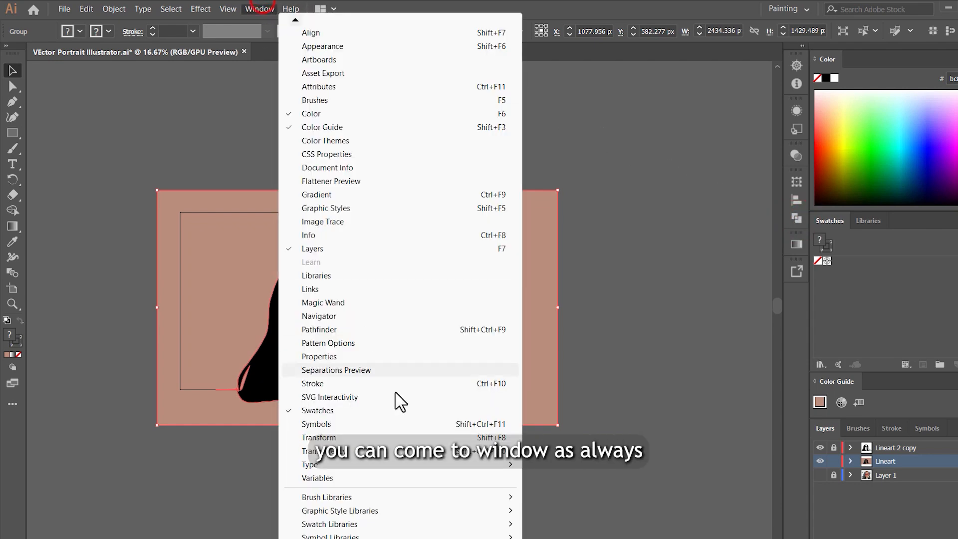
scroll(299, 524, down, 1)
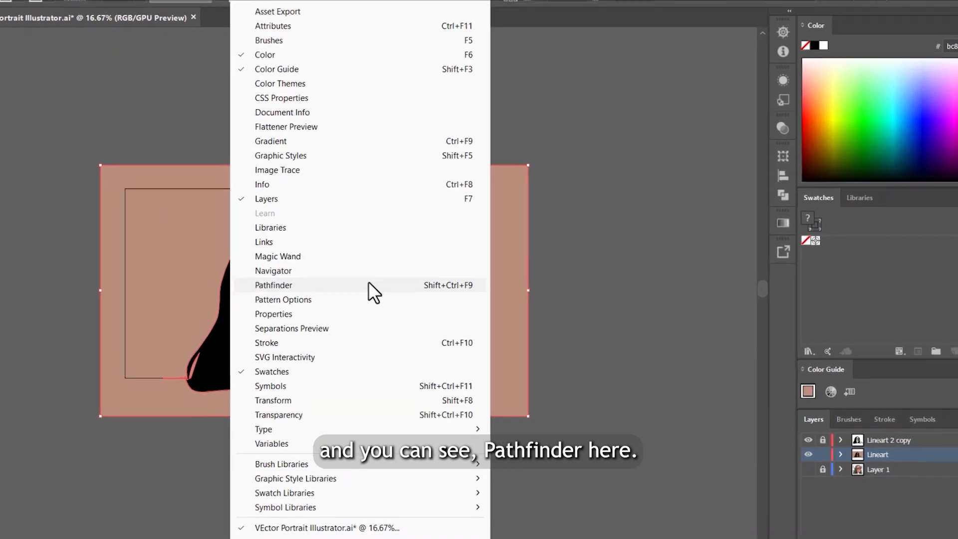
click(336, 266)
click(770, 174)
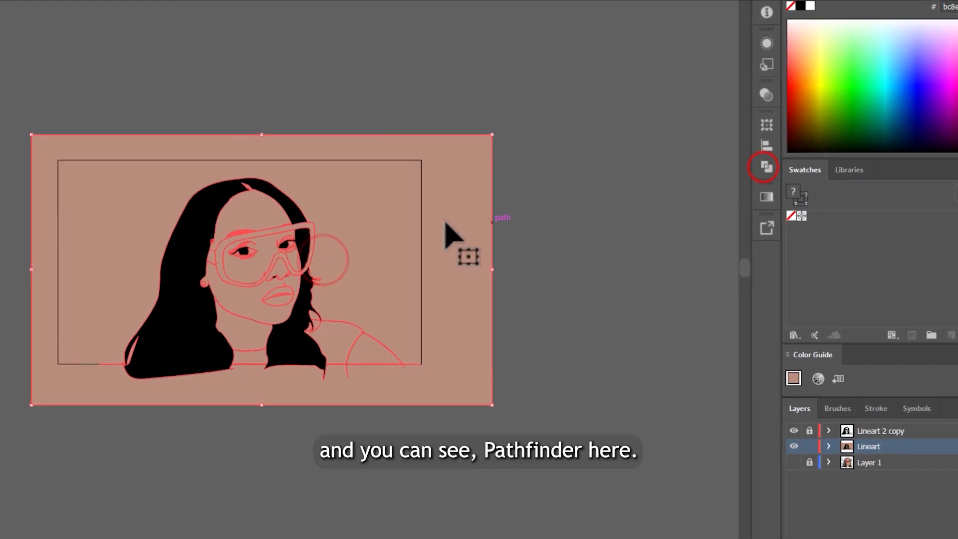
- Isolate the merged group on the Lineart layer for editing its separate shapes
right_click(376, 202)
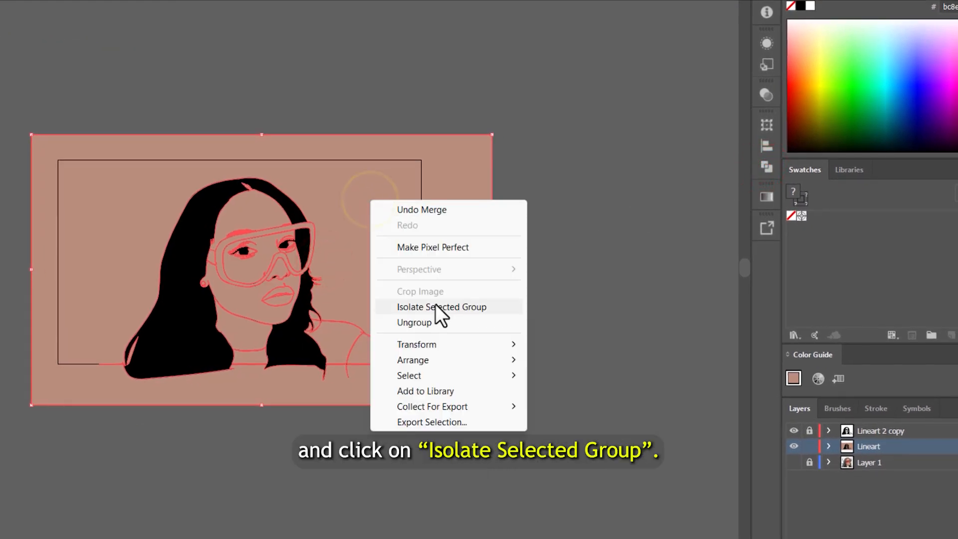
click(459, 306)
scroll(349, 265, up, 3)
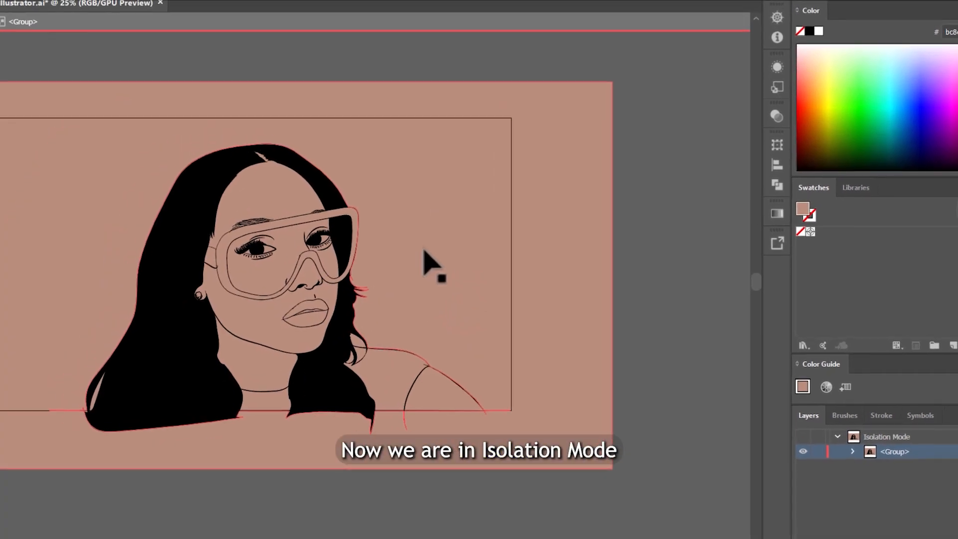
scroll(408, 190, up, 1)
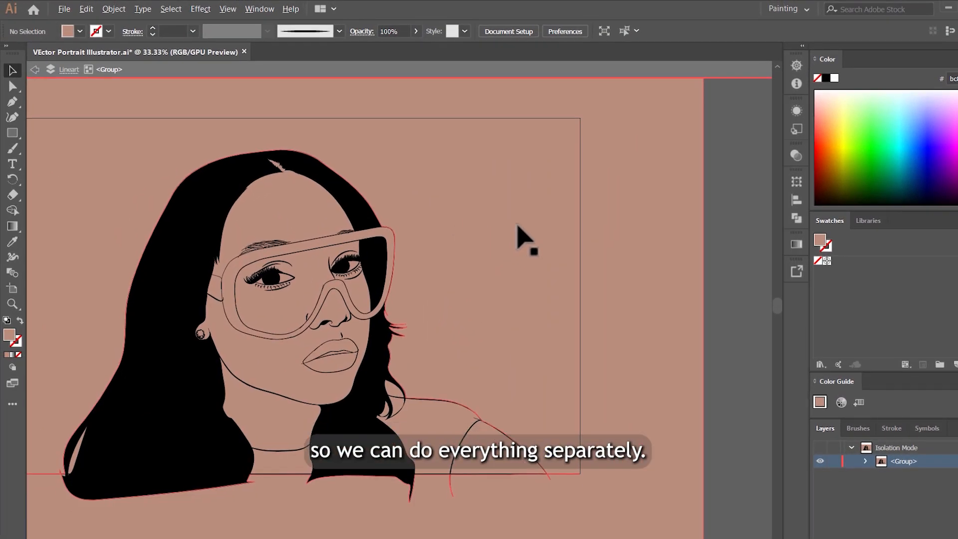
- Delete the skin-coloured background shape surrounding the portrait
scroll(517, 226, down, 1)
click(478, 197)
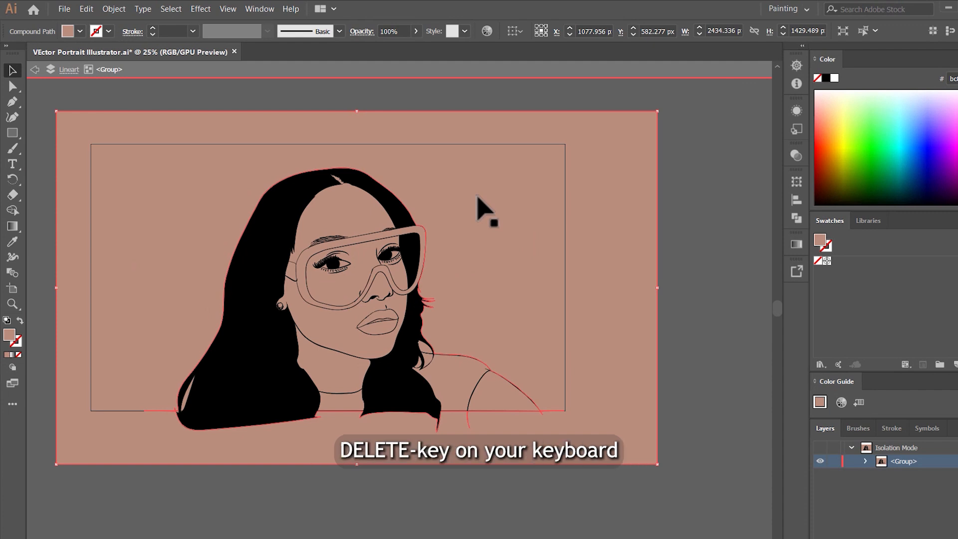
key(Delete)
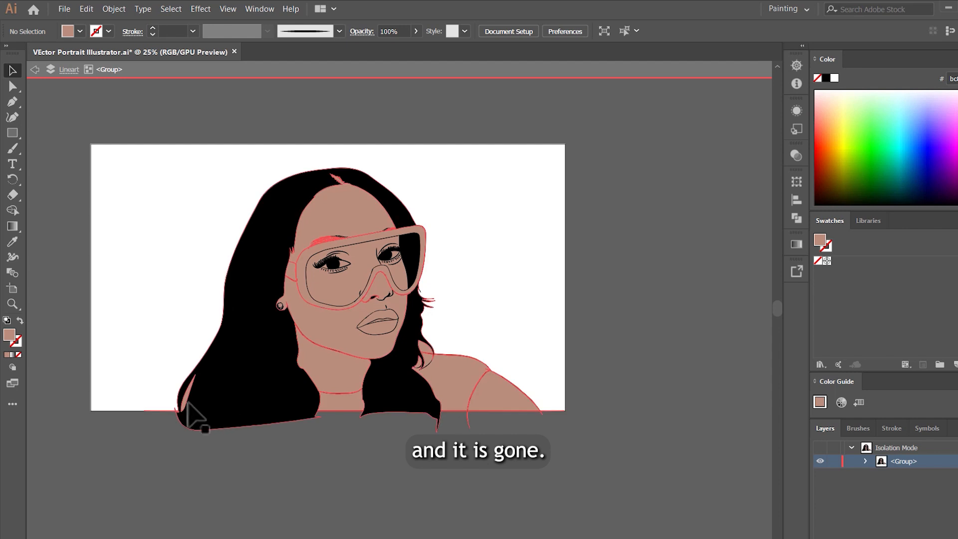
- Delete the skin-coloured sliver between the hair strands at the portrait's lower left
scroll(189, 407, up, 6)
scroll(289, 305, down, 2)
scroll(265, 310, up, 4)
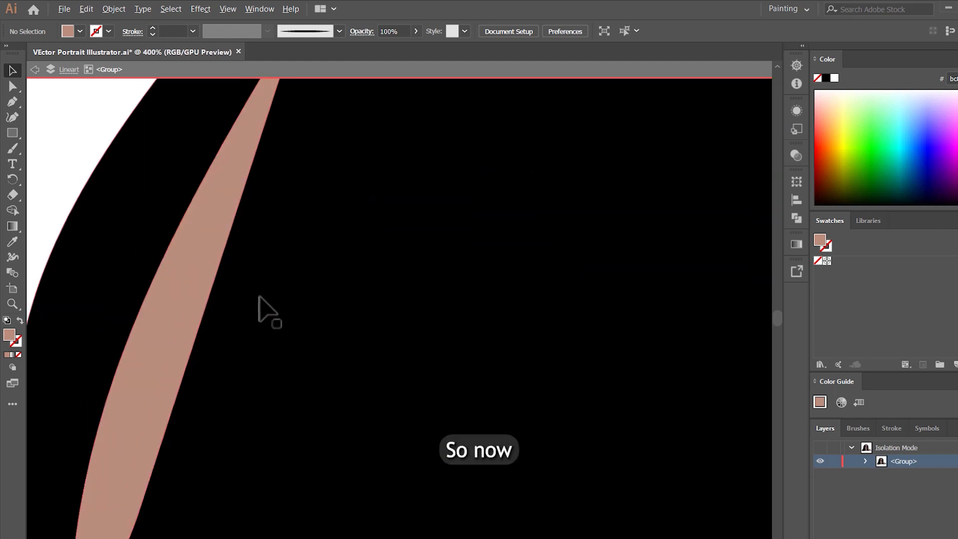
click(200, 277)
key(Delete)
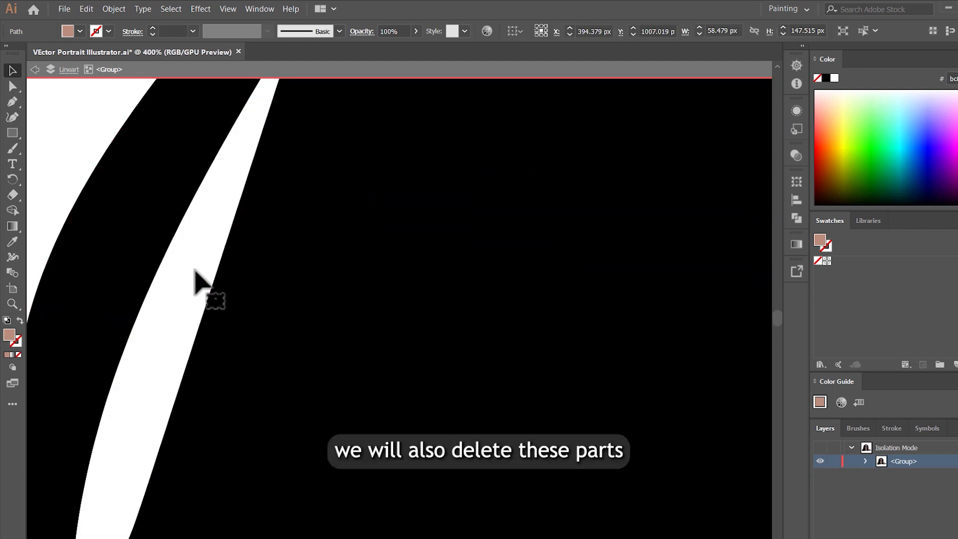
- Select the skin-coloured eye-white areas of both eyes together, including both corners of the eye with the fuller lashes
scroll(285, 265, down, 5)
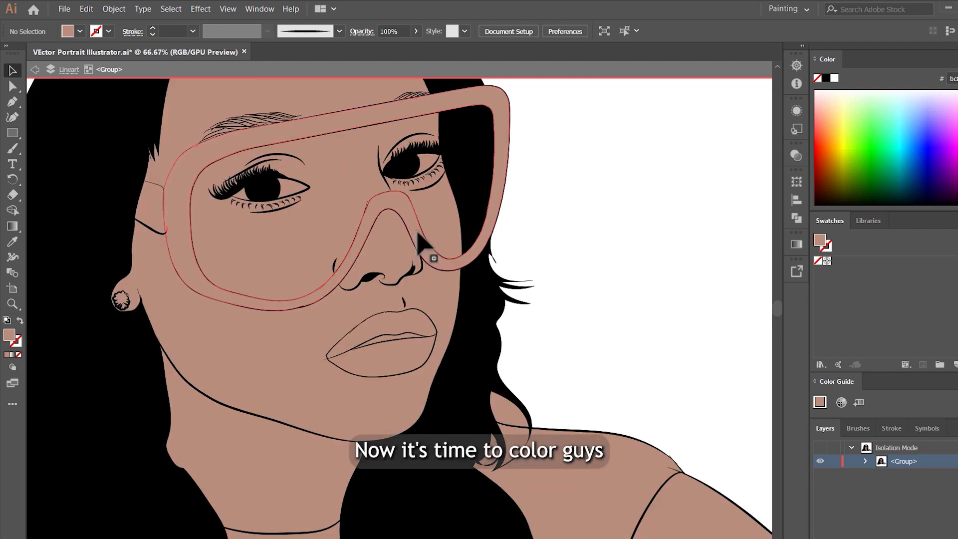
scroll(534, 203, down, 2)
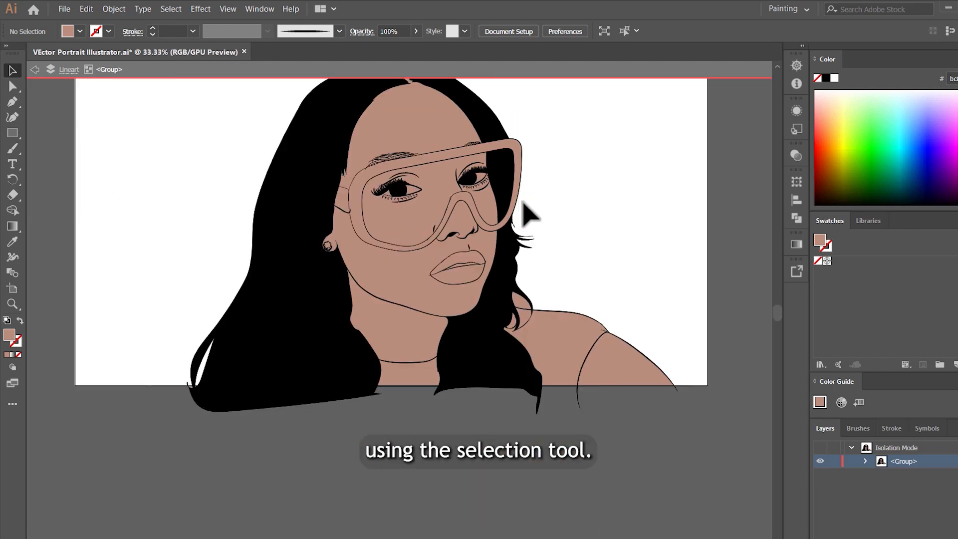
scroll(509, 186, up, 5)
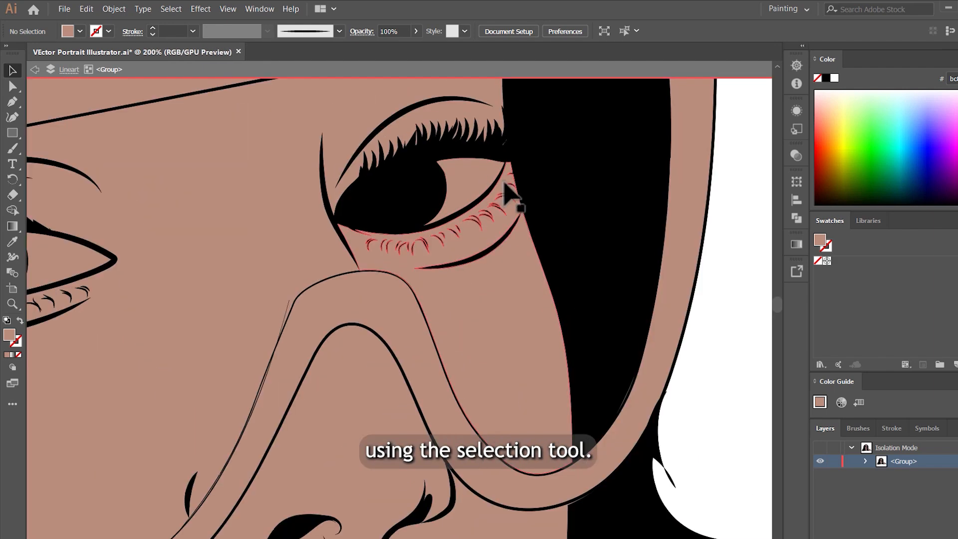
scroll(496, 194, down, 2)
scroll(493, 200, down, 1)
scroll(487, 207, up, 3)
scroll(613, 190, down, 3)
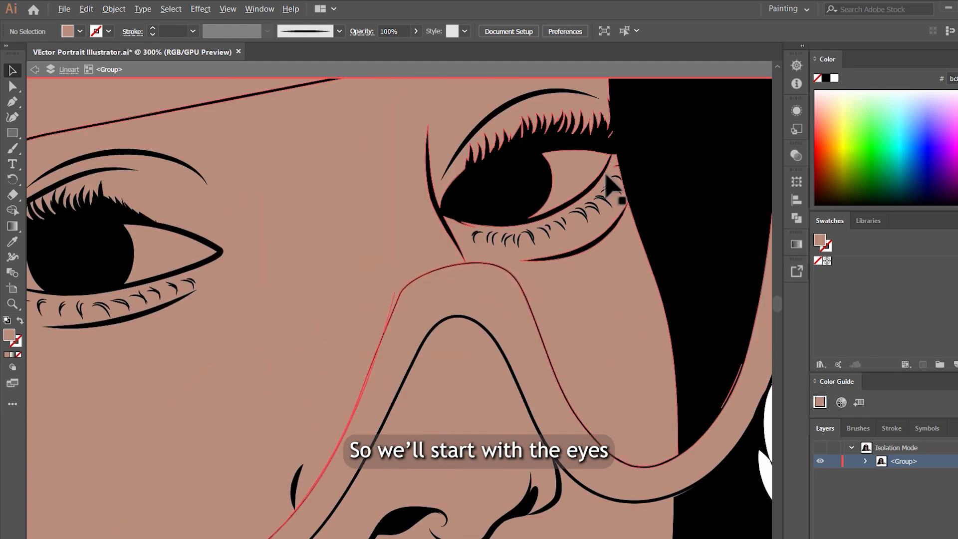
key(shift)
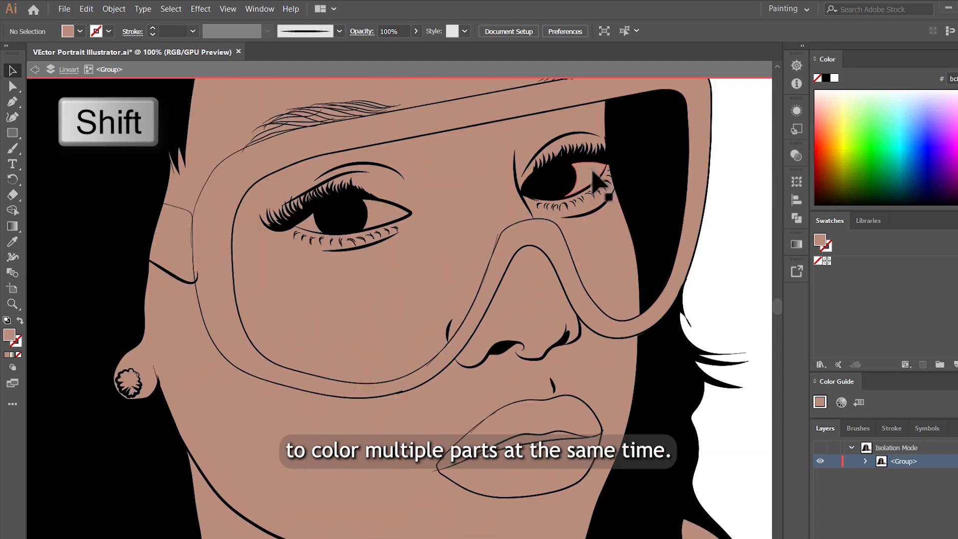
scroll(627, 188, up, 3)
scroll(630, 192, down, 2)
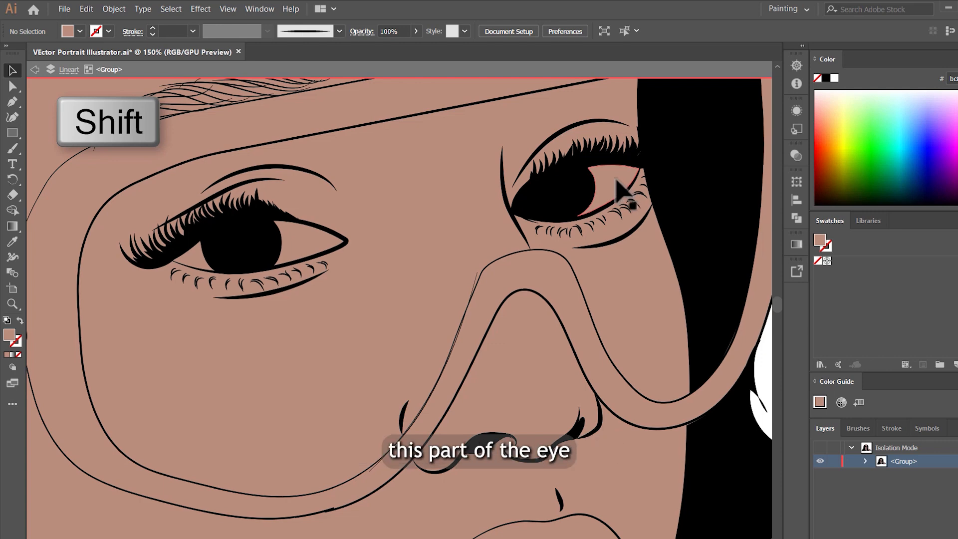
click(619, 187)
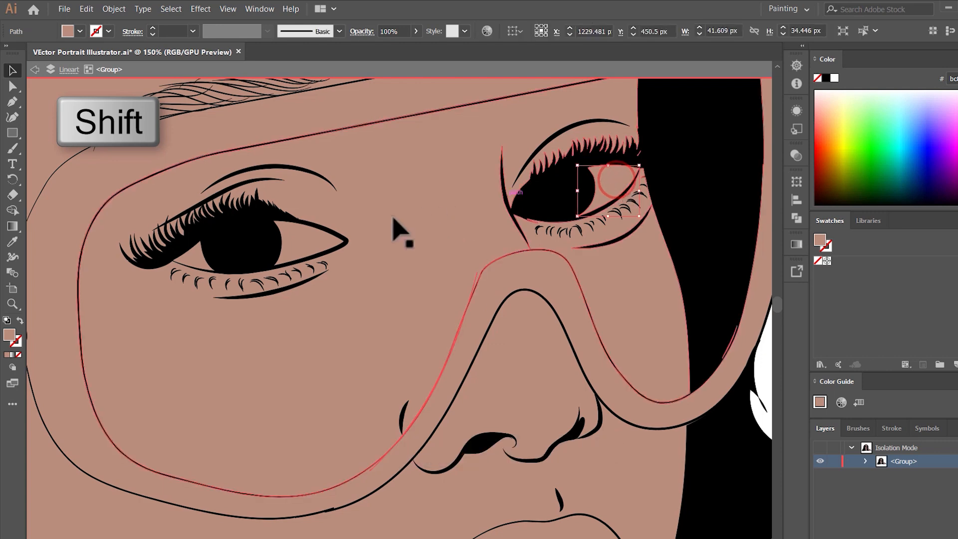
shift+click(310, 249)
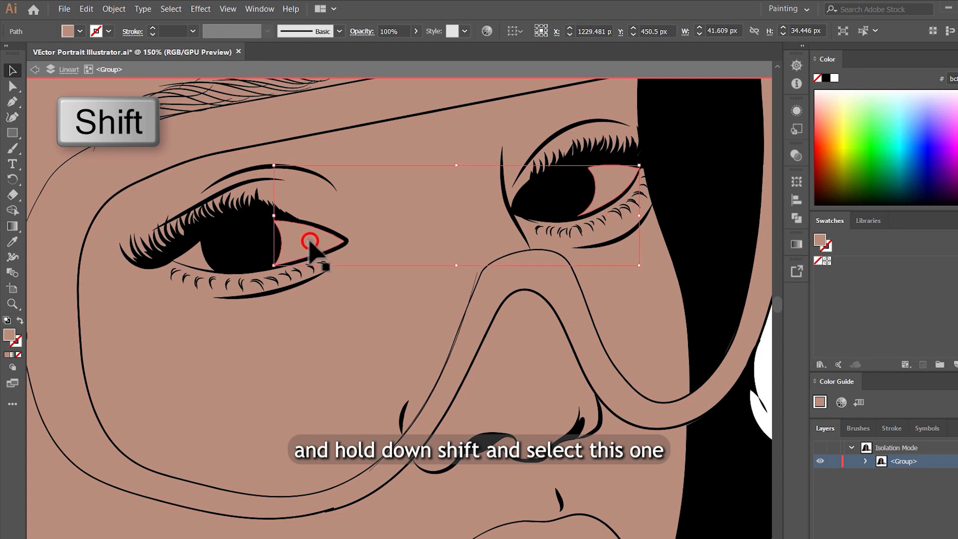
shift+click(189, 256)
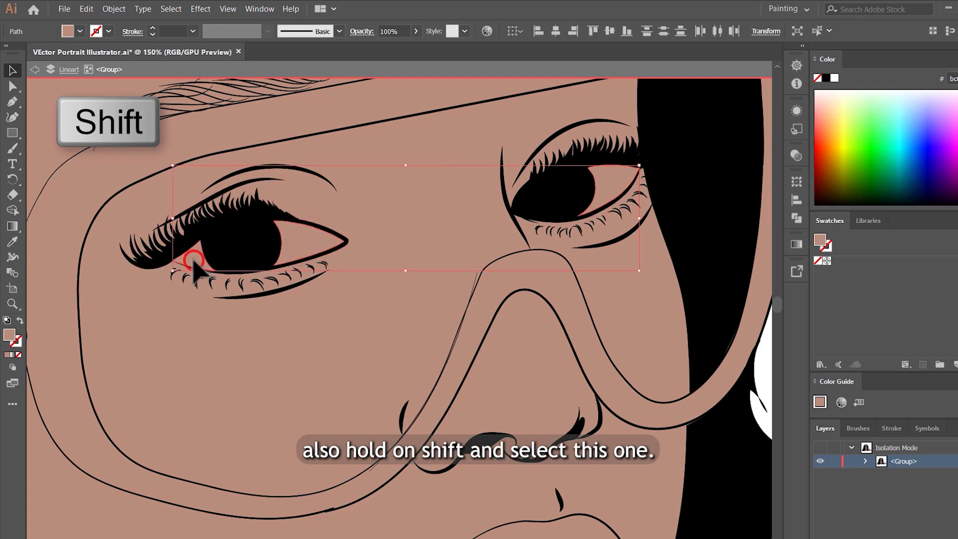
scroll(304, 221, down, 1)
scroll(454, 220, down, 1)
scroll(454, 219, up, 2)
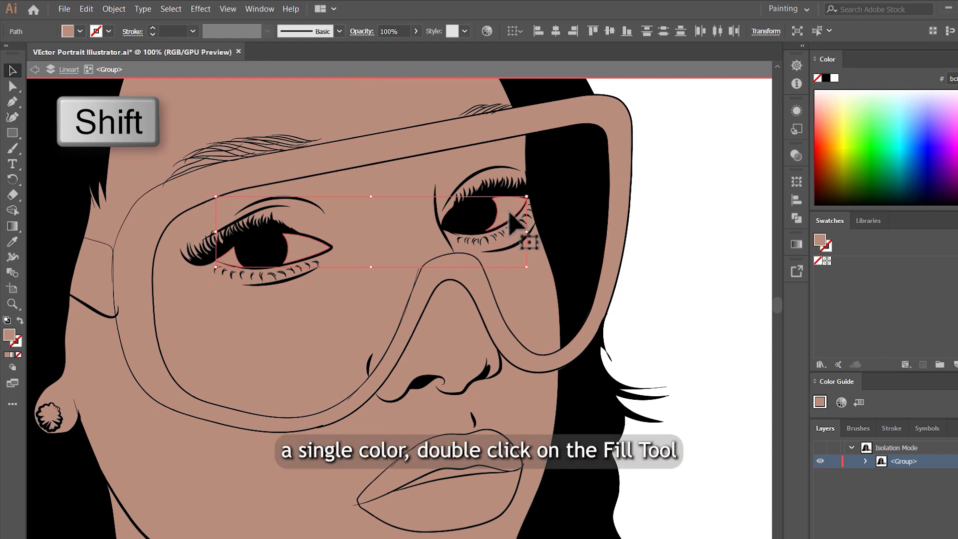
- Fill the selected eye whites with a pale pinkish off-white rather than pure white, and deselect them
double_click(9, 335)
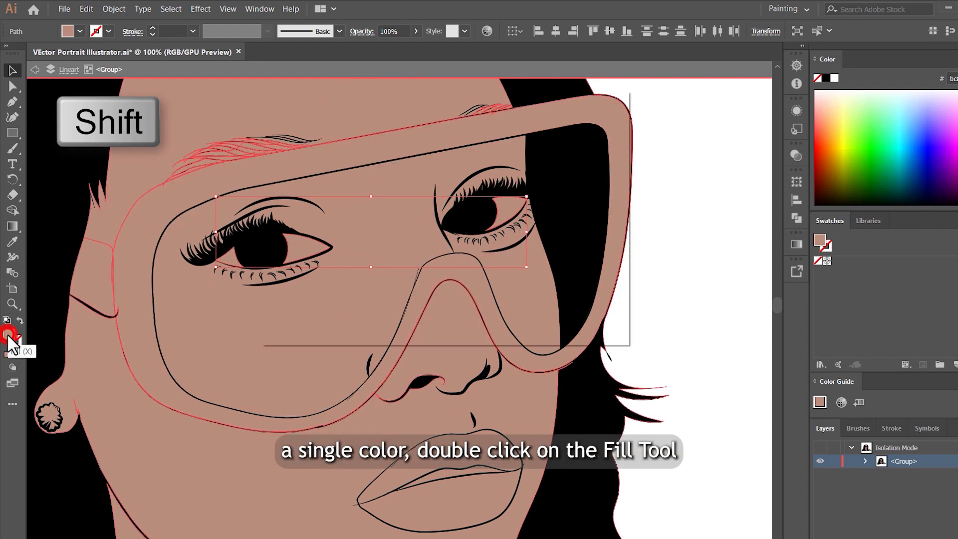
click(283, 159)
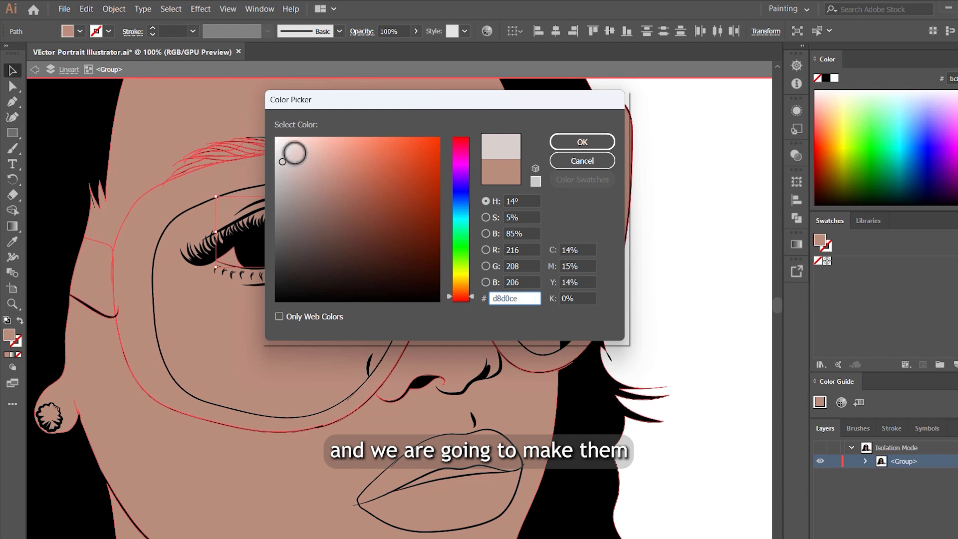
click(461, 301)
click(294, 155)
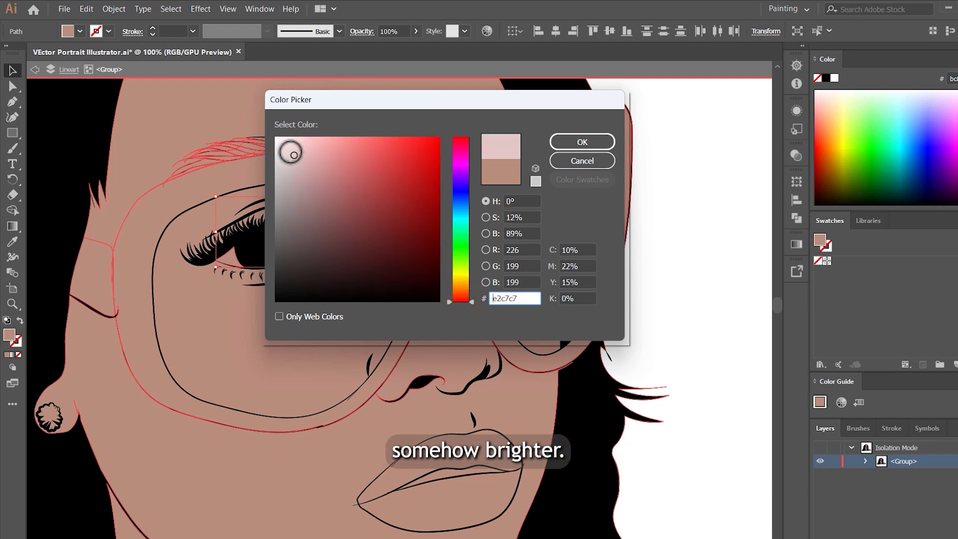
drag(294, 155, 285, 156)
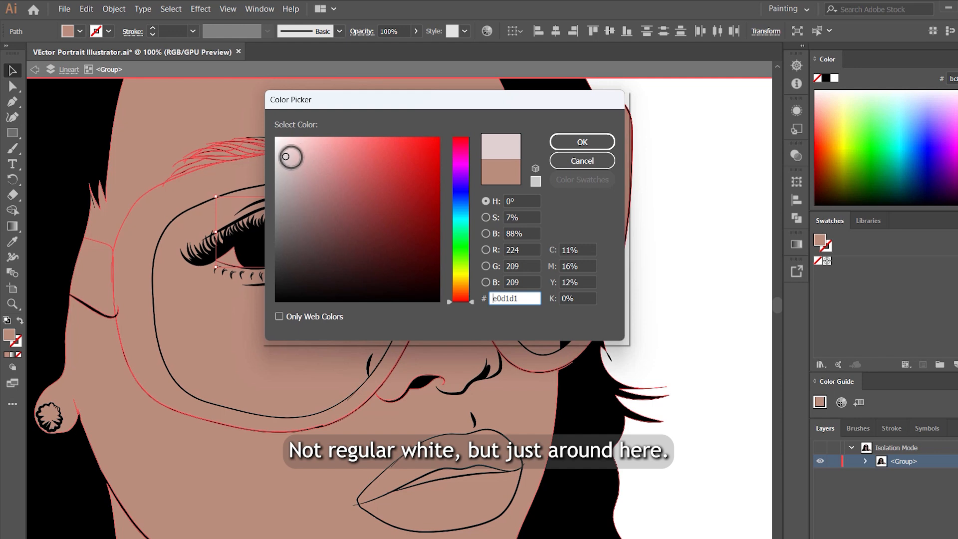
click(582, 141)
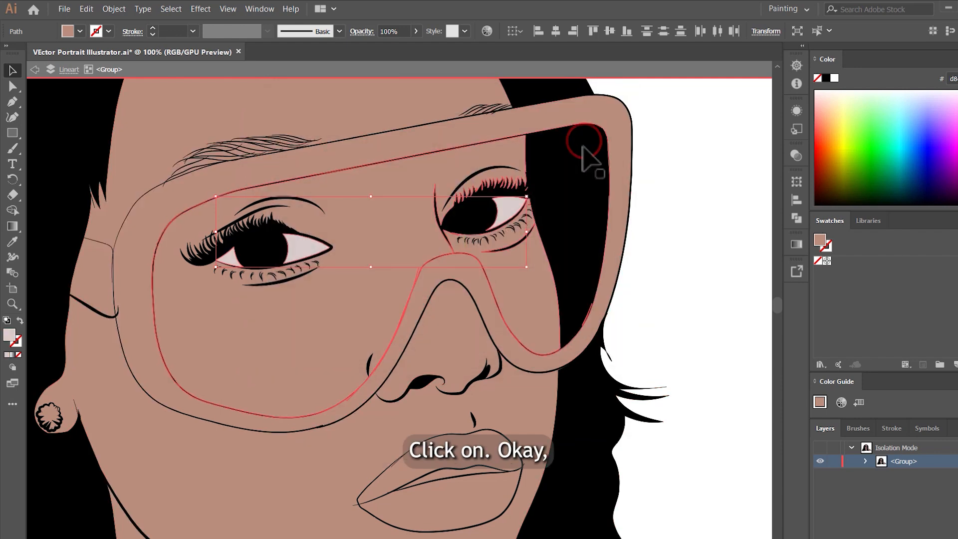
click(669, 290)
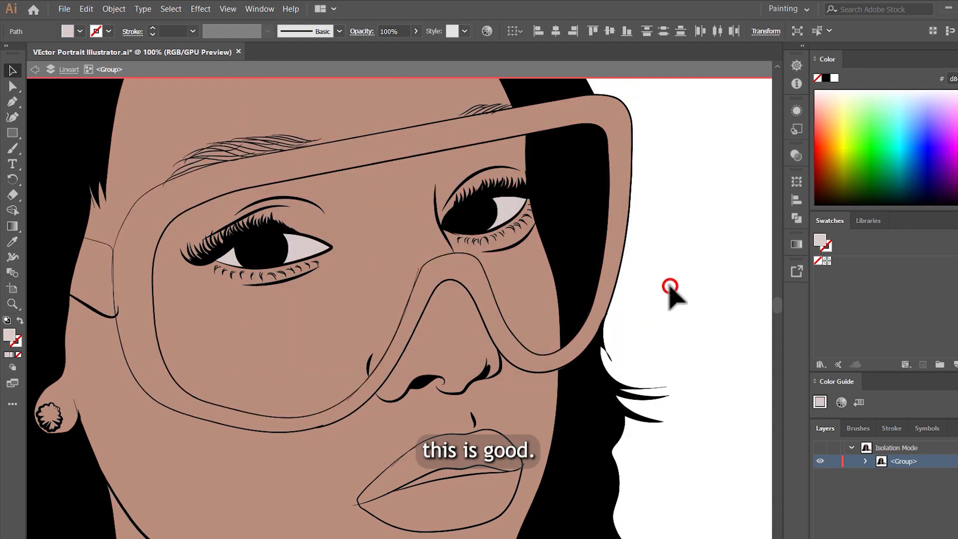
- Fill the goggles frame with a medium pink
click(622, 202)
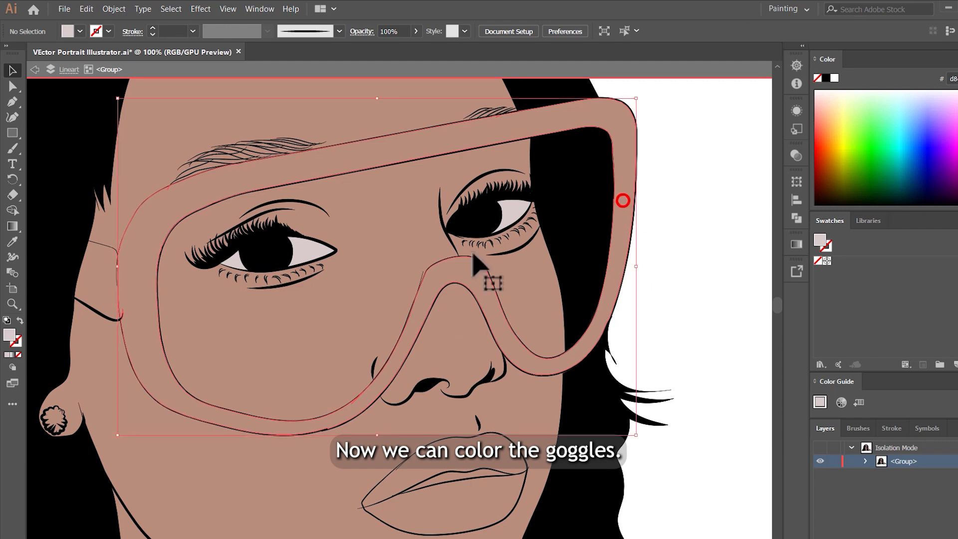
double_click(10, 336)
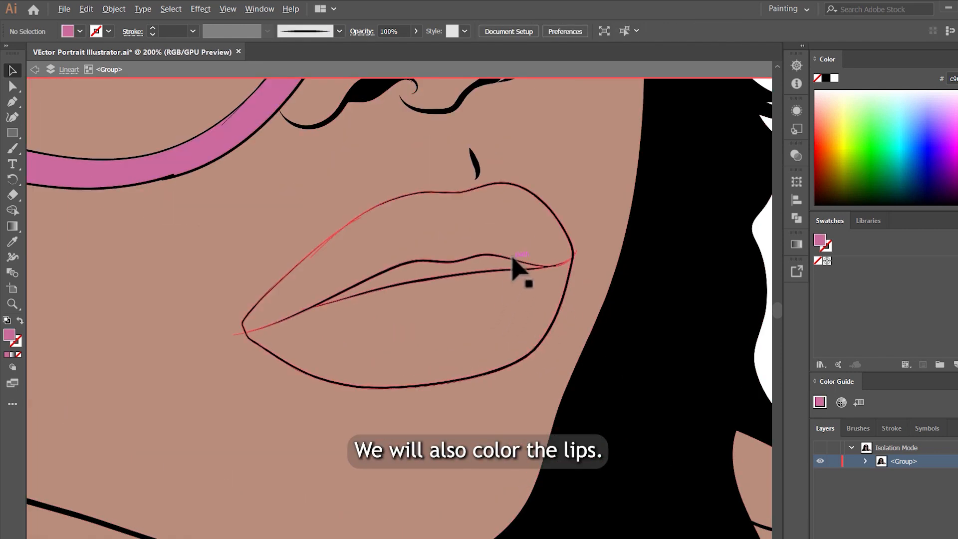
- Fill the upper lip with the dark brownish red #824a4a
scroll(512, 257, down, 3)
scroll(529, 257, up, 3)
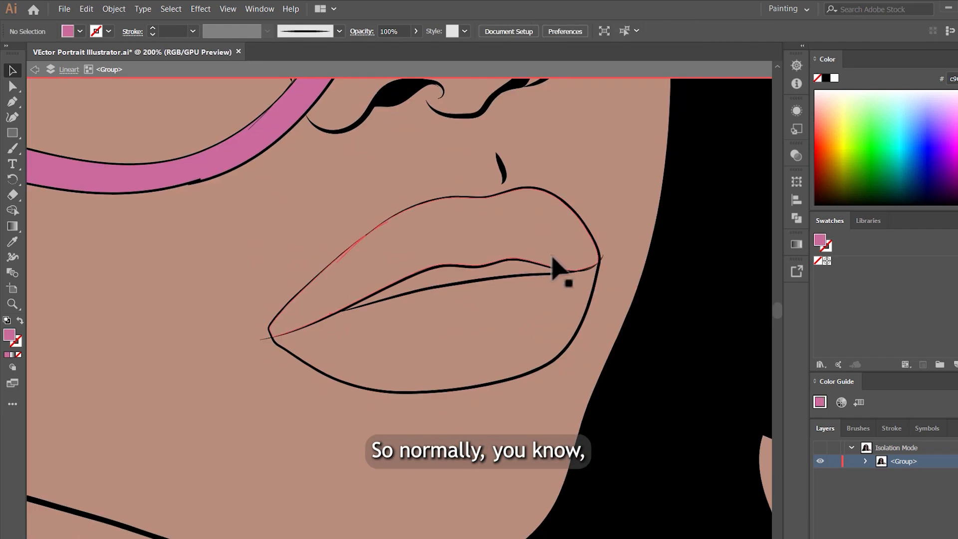
scroll(554, 264, up, 2)
scroll(539, 337, up, 1)
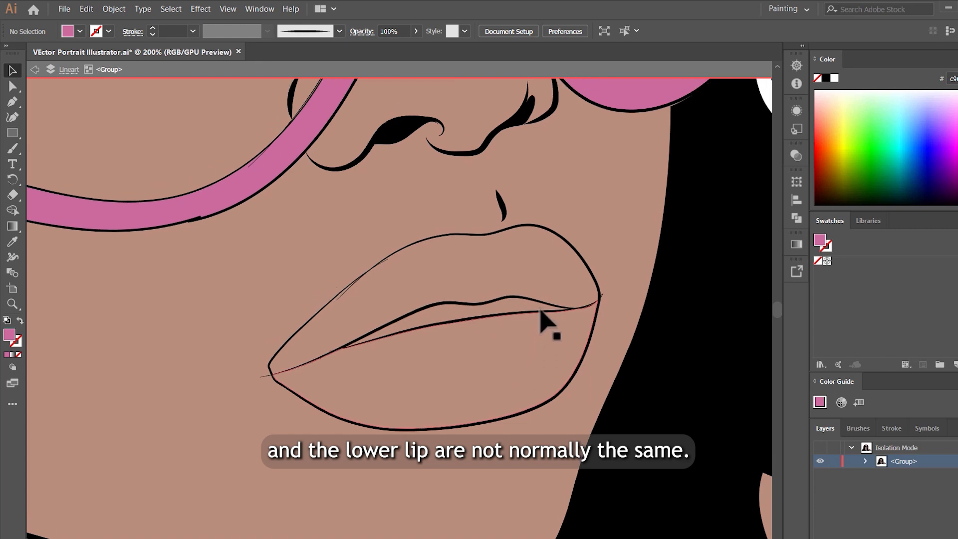
scroll(526, 326, up, 2)
scroll(511, 203, down, 2)
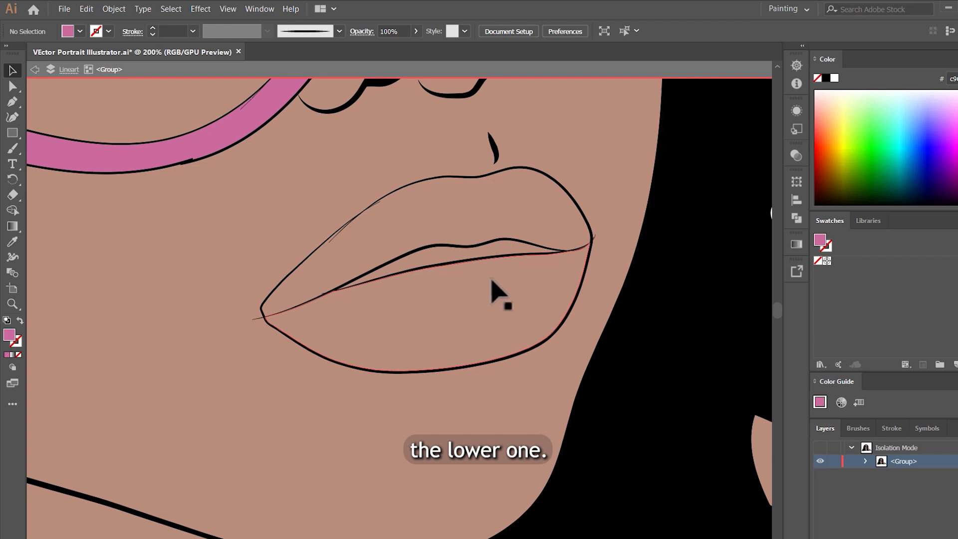
scroll(494, 282, up, 2)
click(117, 289)
double_click(12, 336)
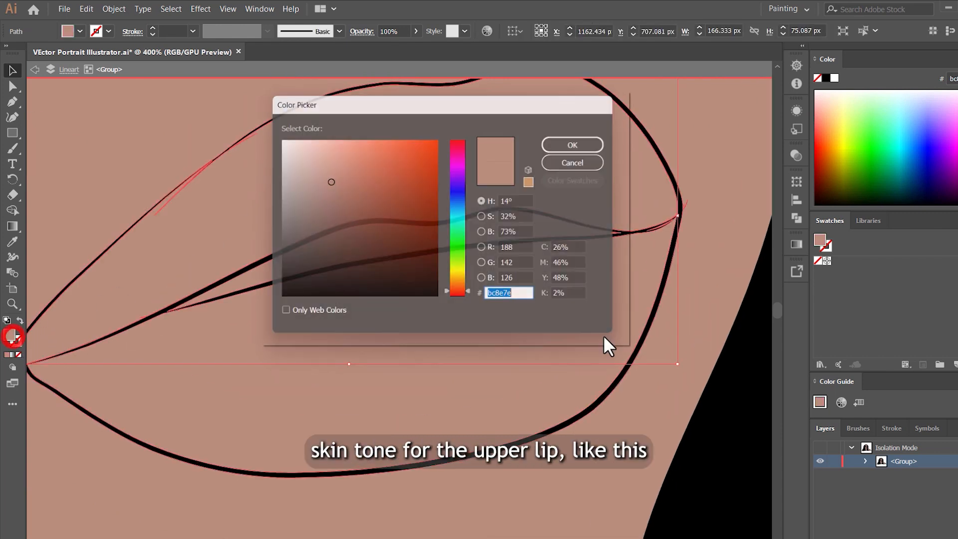
drag(452, 295, 452, 302)
click(352, 207)
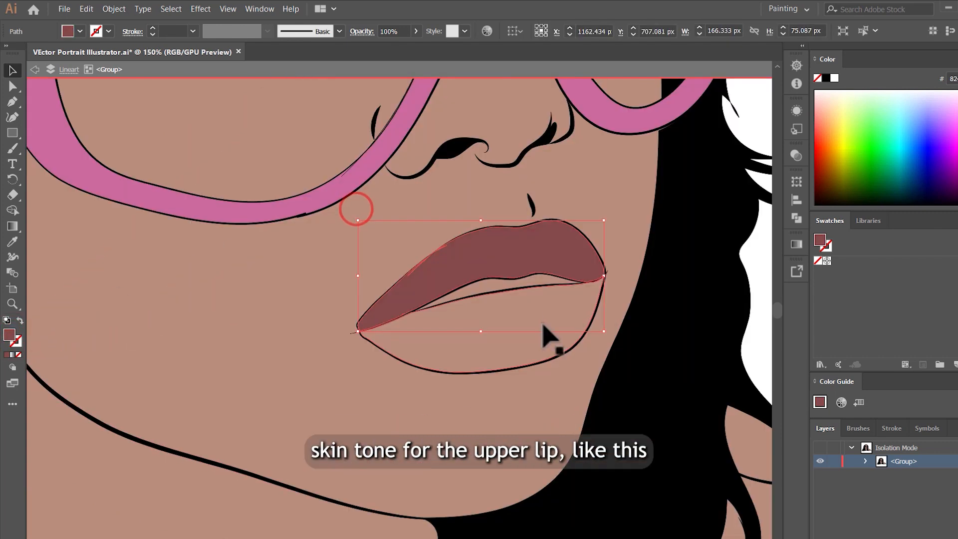
- Sample the upper lip's colour onto the lower lip and lighten that fill to a dusty pink
click(543, 325)
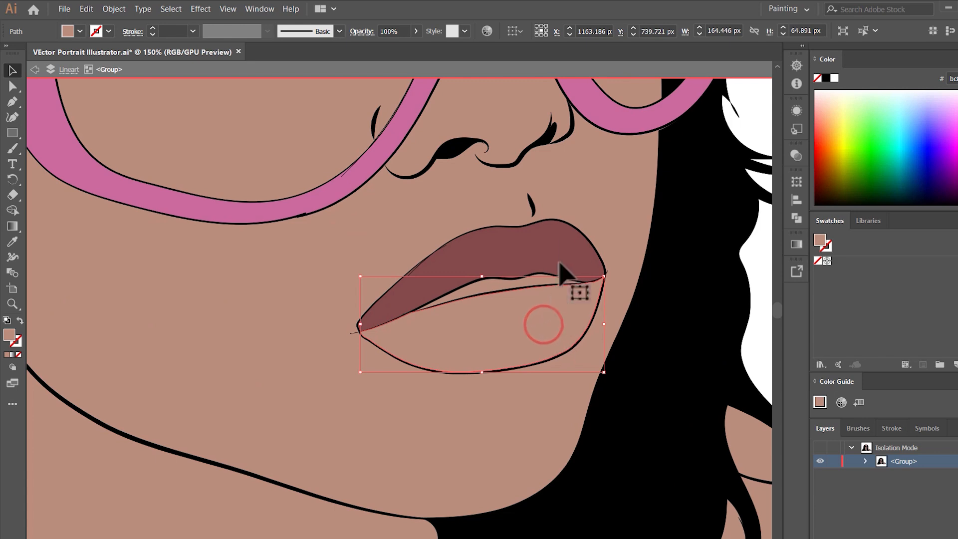
key(i)
click(553, 242)
scroll(589, 292, up, 5)
scroll(542, 258, down, 2)
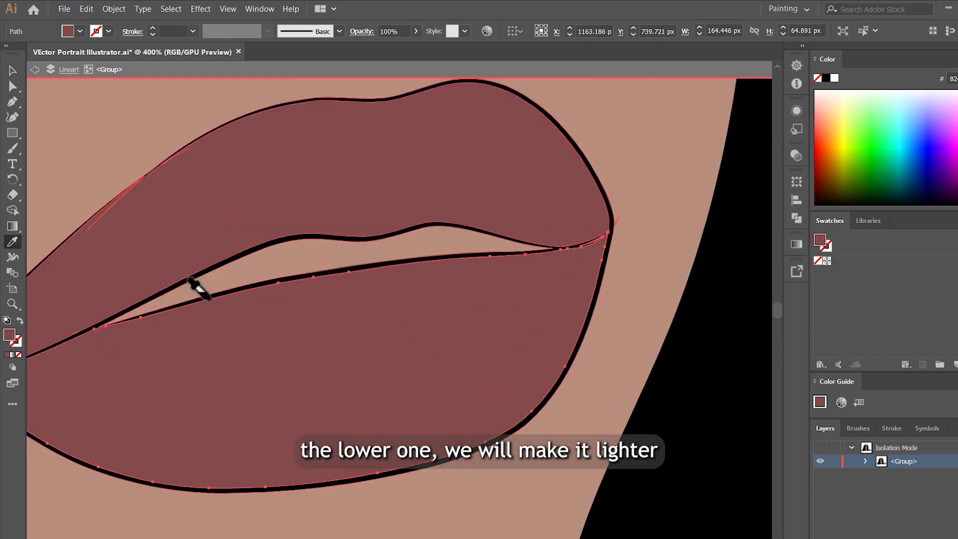
double_click(9, 336)
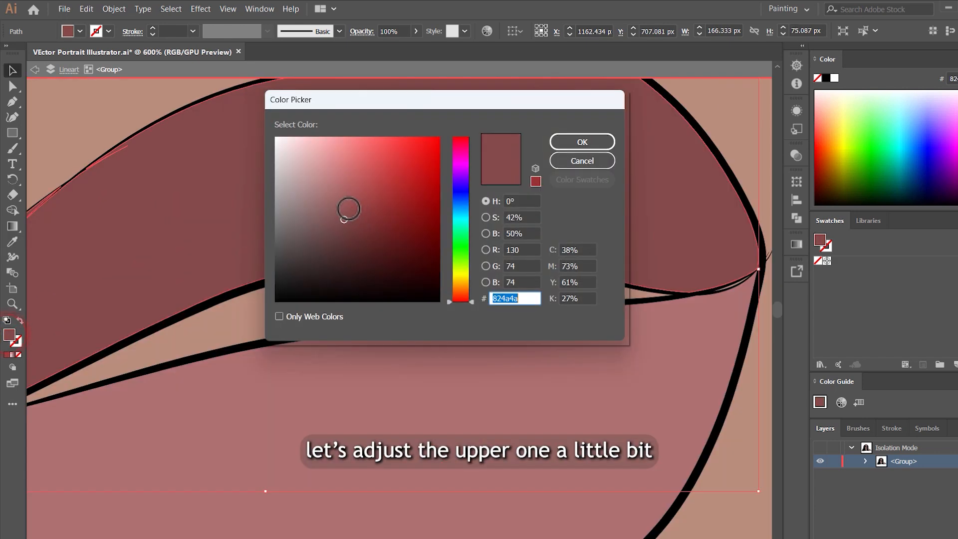
- Adjust the upper lip's fill to a slightly lighter brownish red
click(582, 143)
scroll(493, 252, down, 7)
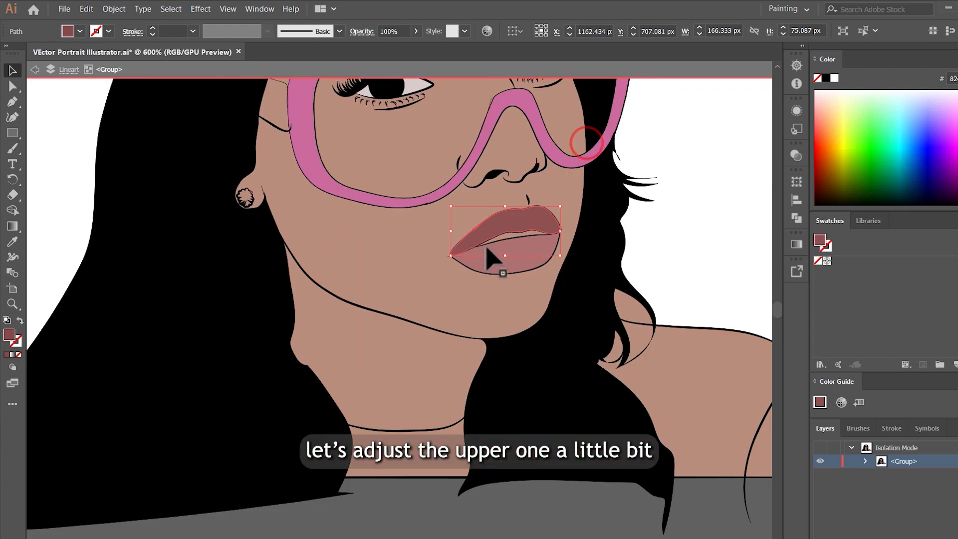
- Fill the gap between the lips with a pale pinkish grey to suggest teeth, and deselect it
scroll(571, 229, up, 8)
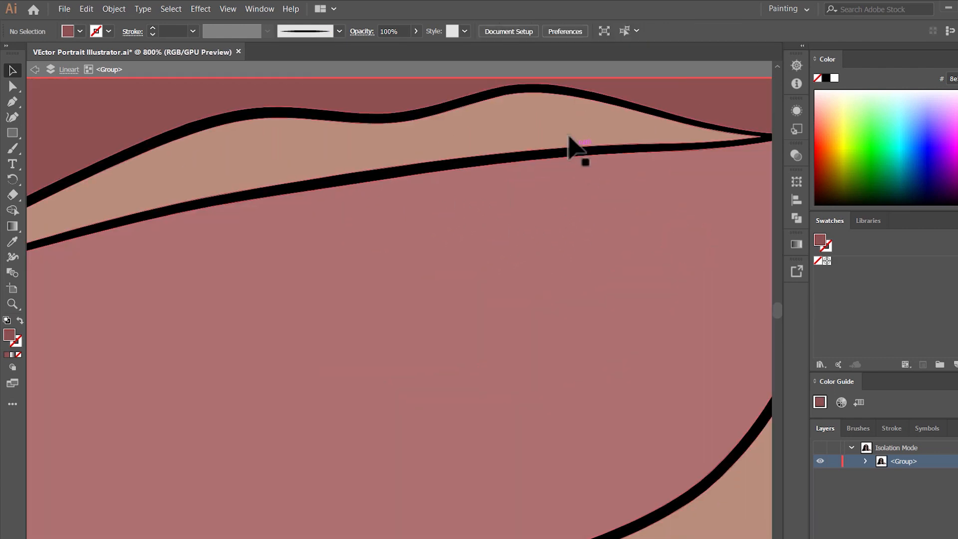
click(517, 153)
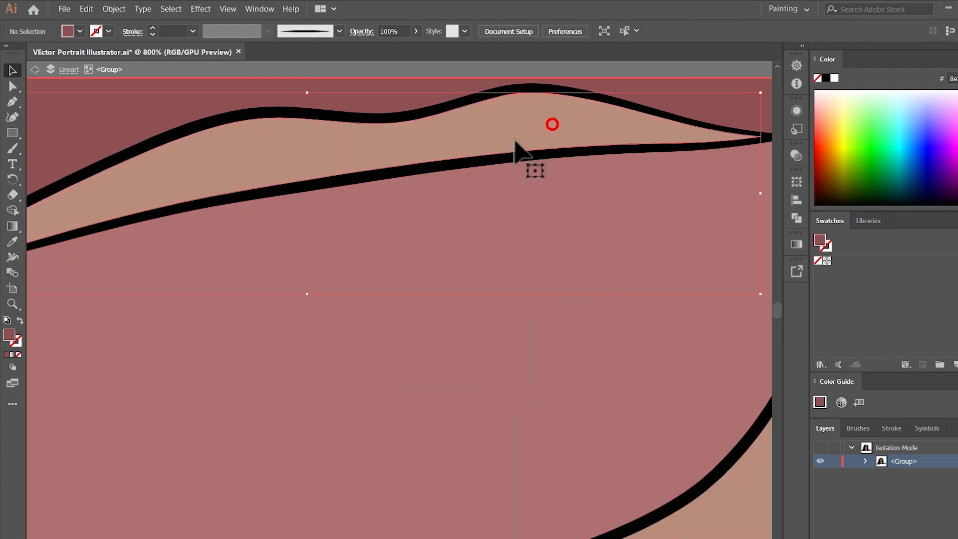
double_click(9, 340)
click(285, 157)
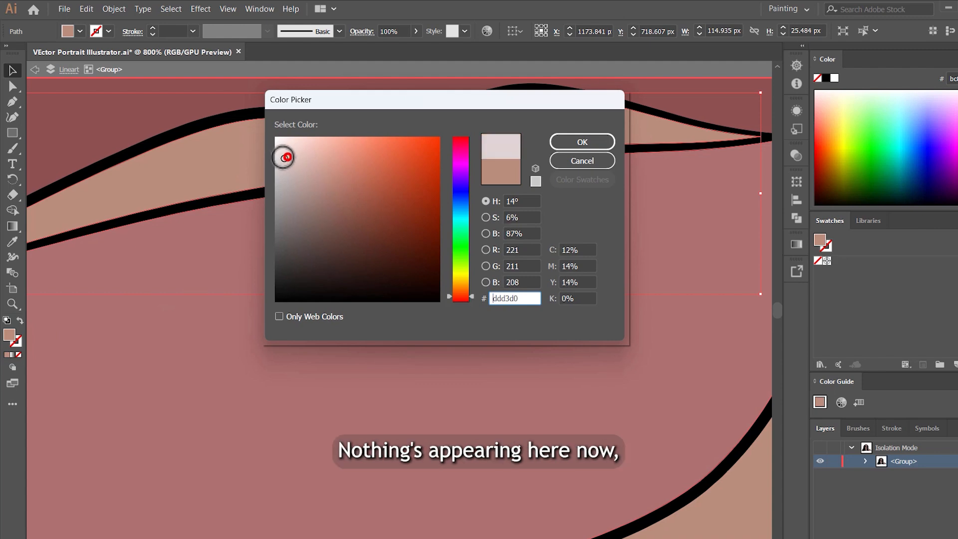
click(284, 168)
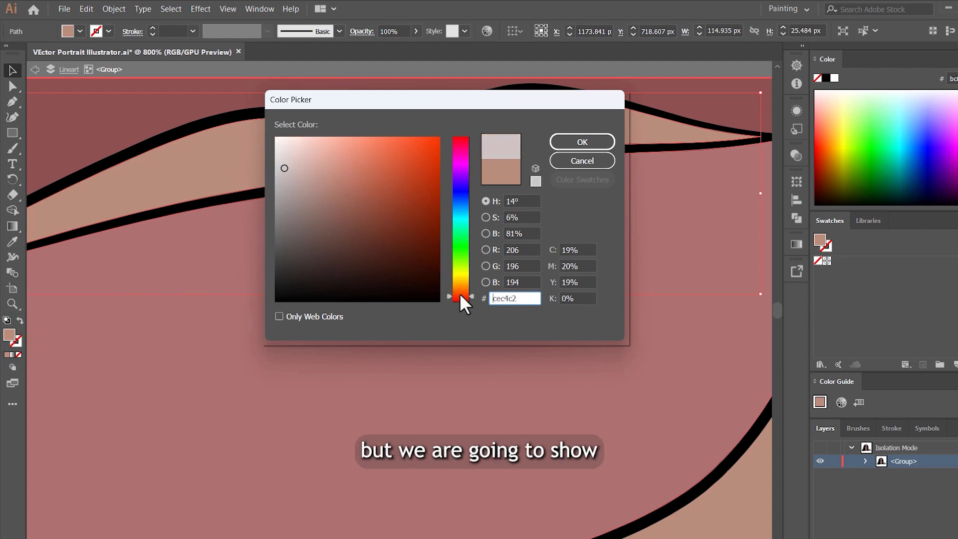
drag(460, 293, 463, 298)
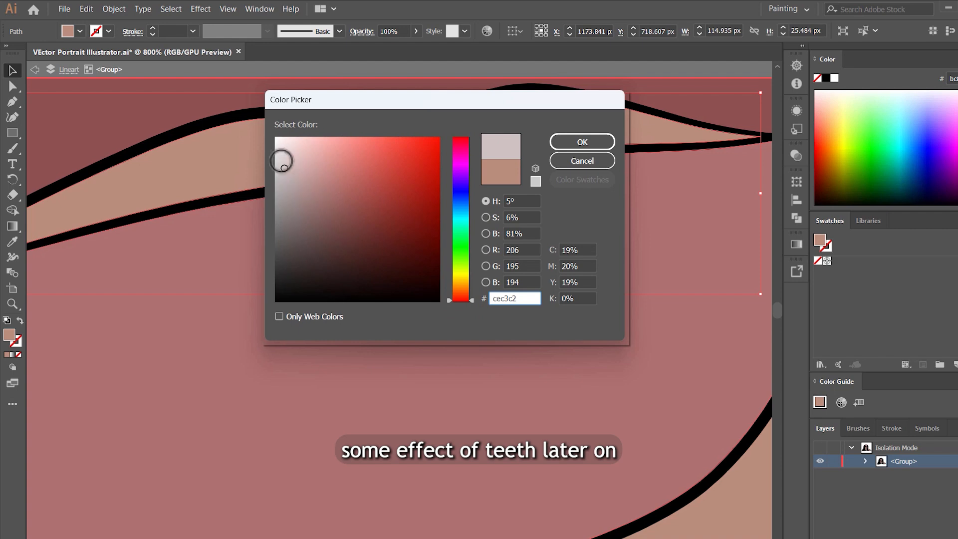
click(604, 145)
scroll(467, 275, down, 1)
click(764, 324)
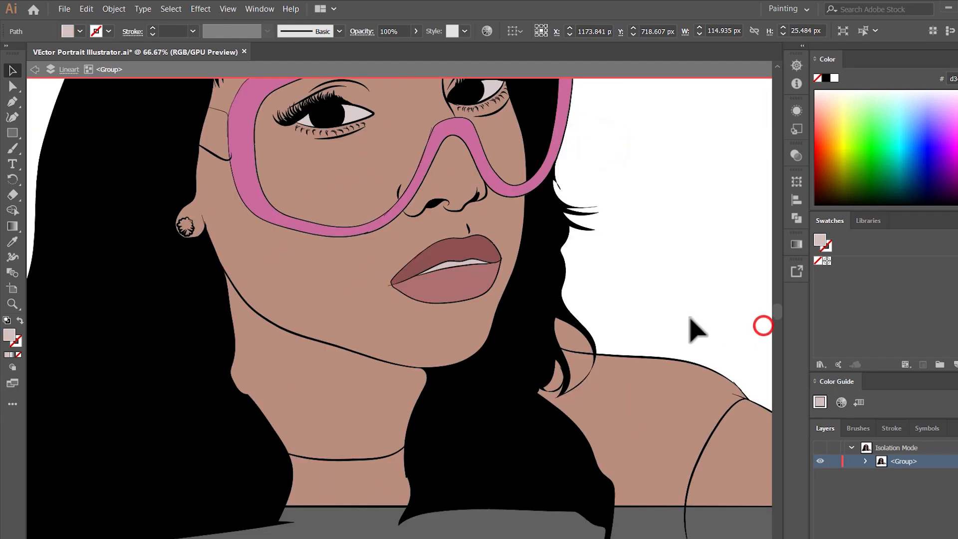
- Delete the unwanted skin-coloured shape enclosed by the curved hair strand just above the shoulder line
scroll(524, 315, down, 2)
scroll(581, 374, down, 2)
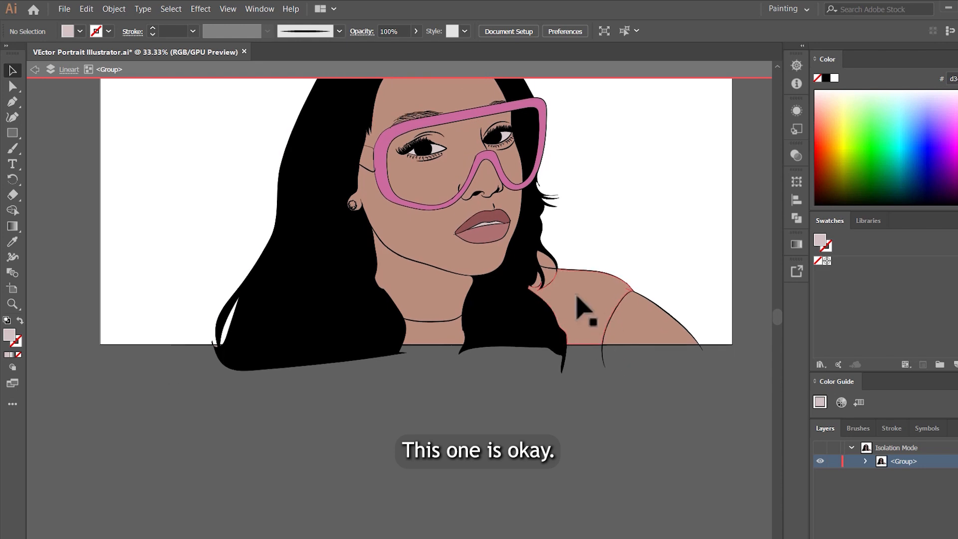
scroll(577, 310, up, 8)
click(514, 227)
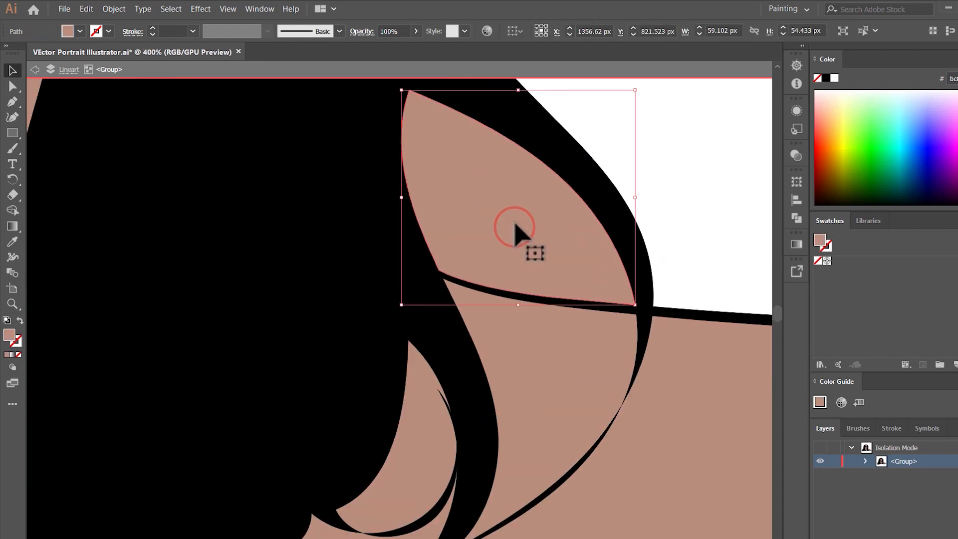
key(Delete)
- Fill the shirt's neckline, shoulder and sleeve areas, plus the two small areas enclosed by the hair curl, with dark purple #694b6b
scroll(202, 324, down, 7)
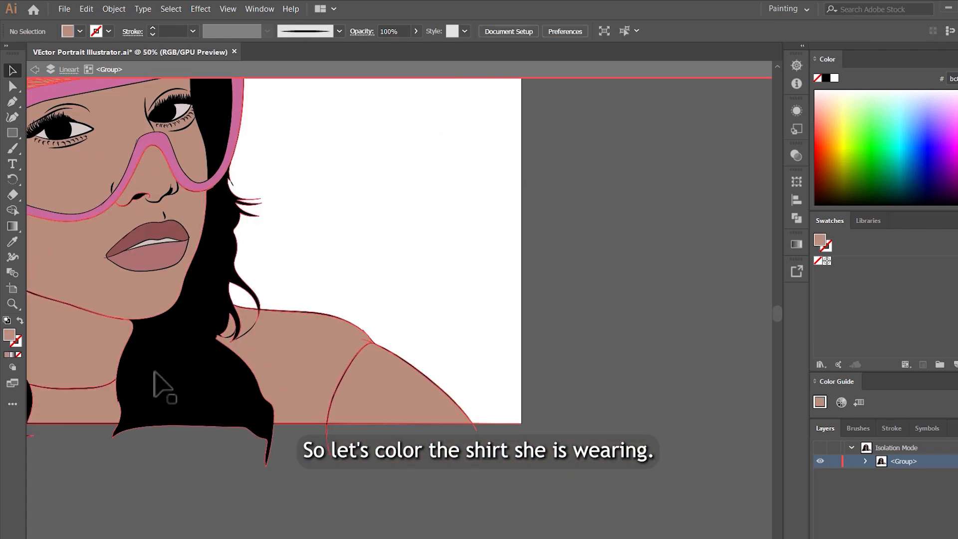
scroll(305, 414, up, 1)
scroll(324, 419, up, 2)
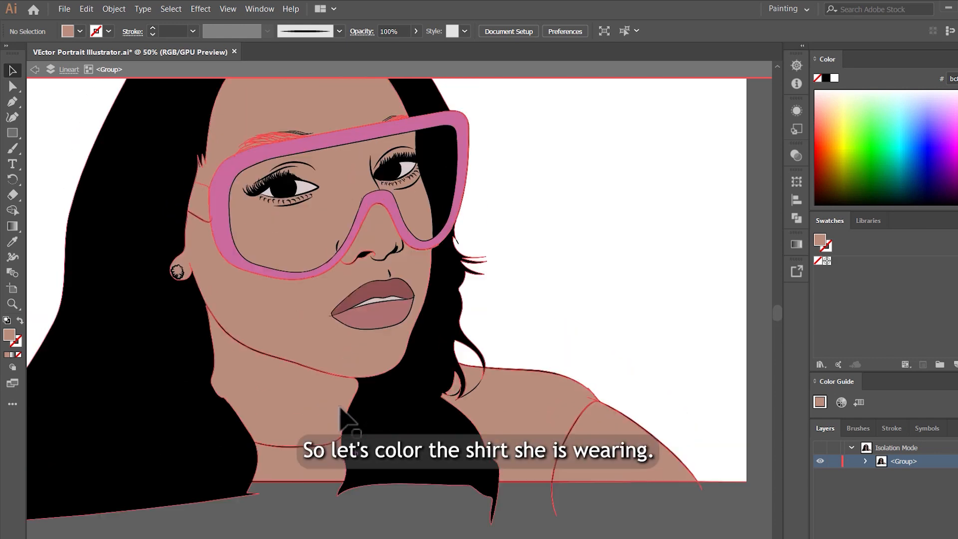
scroll(374, 321, up, 3)
click(227, 333)
scroll(560, 285, down, 2)
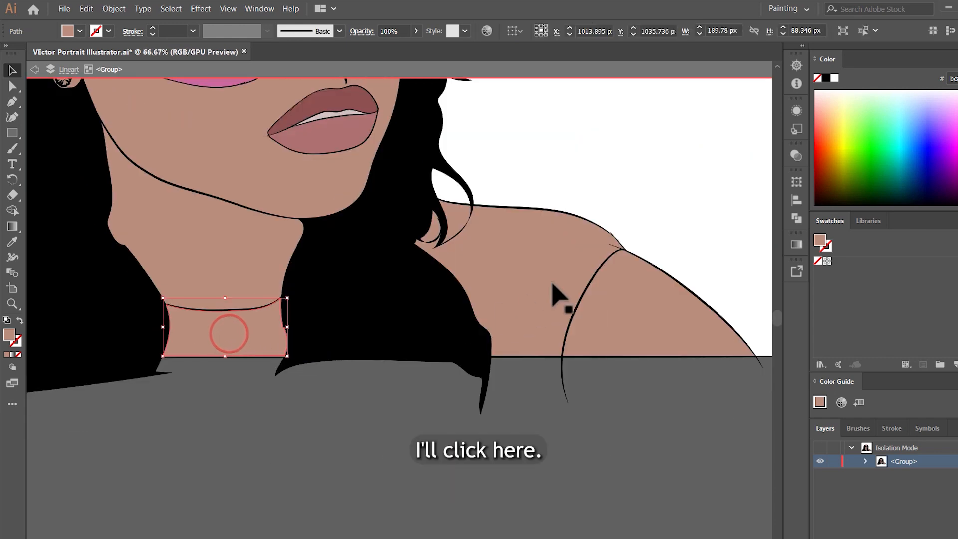
scroll(573, 246, up, 3)
shift+click(424, 278)
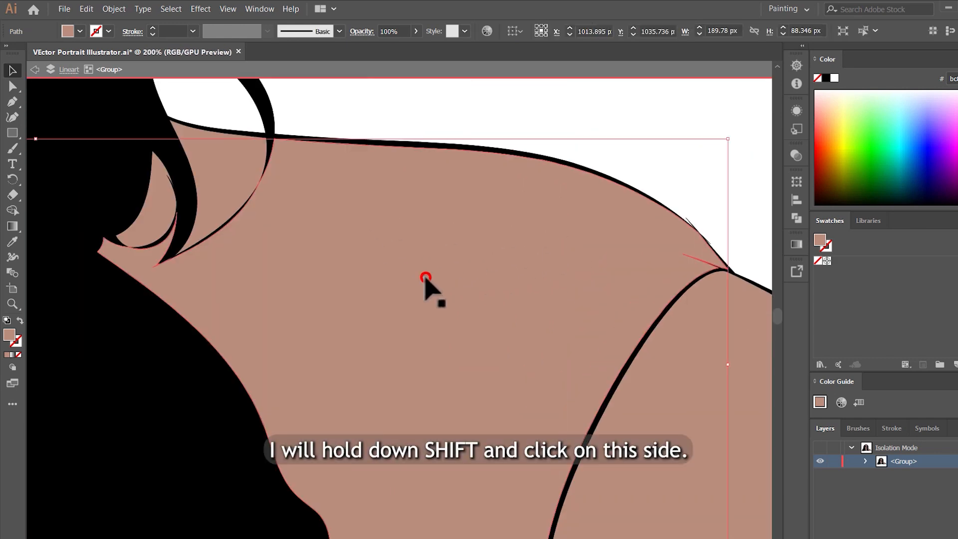
scroll(429, 281, down, 2)
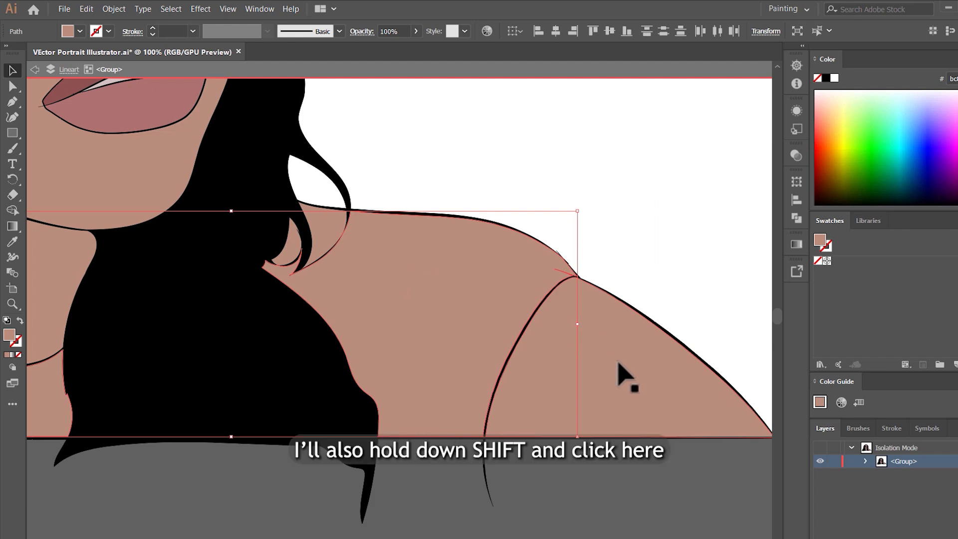
shift+click(619, 363)
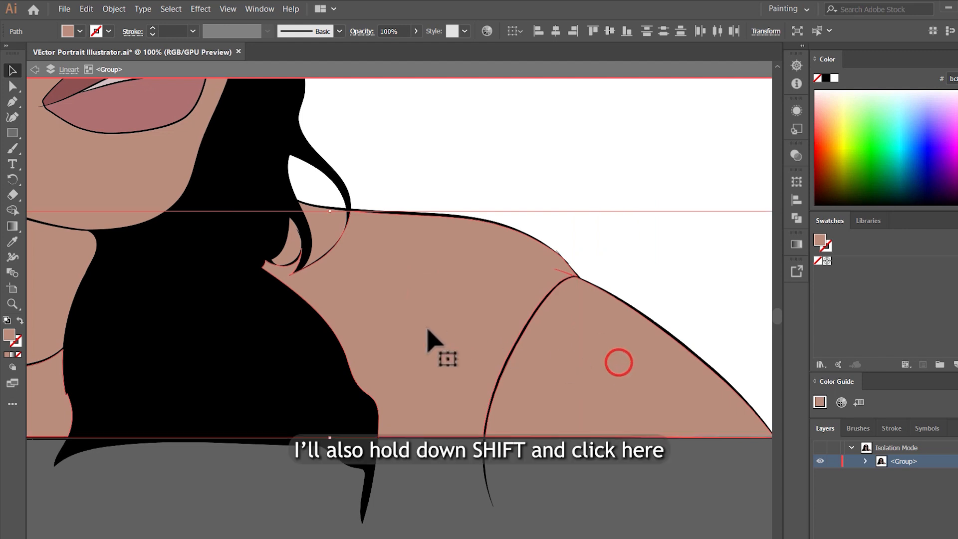
scroll(402, 355, up, 3)
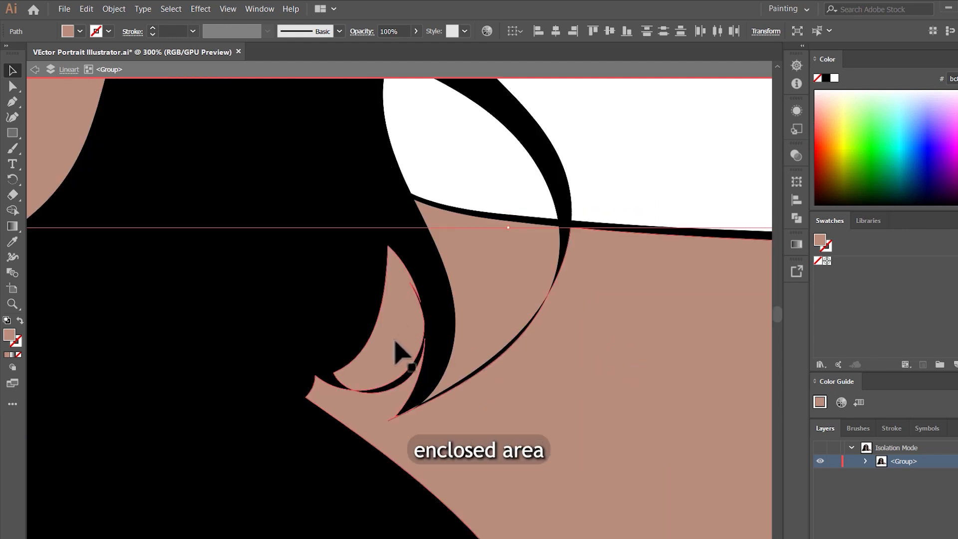
shift+click(395, 340)
shift+click(492, 282)
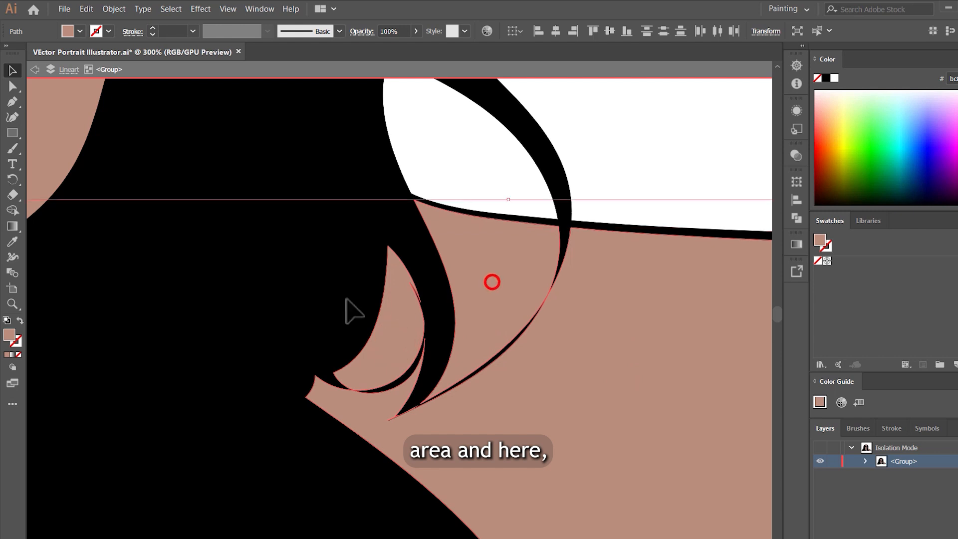
double_click(7, 334)
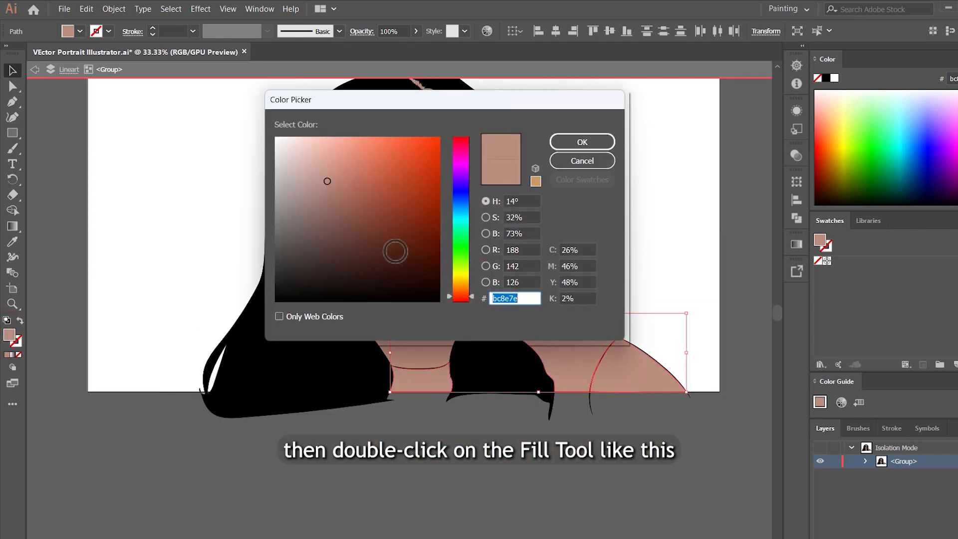
mouse_move(464, 215)
mouse_down()
mouse_move(462, 205)
mouse_move(465, 223)
mouse_up()
drag(326, 181, 280, 226)
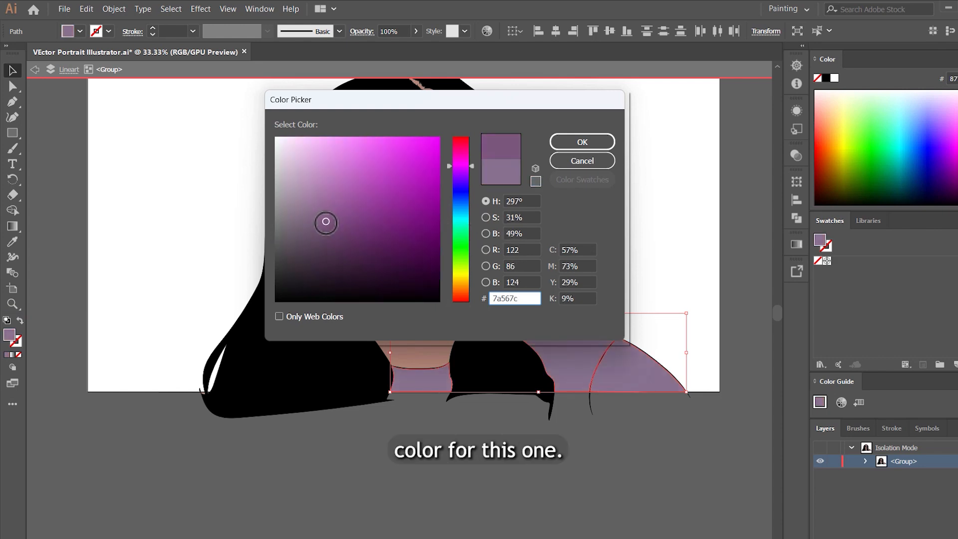
drag(325, 222, 336, 229)
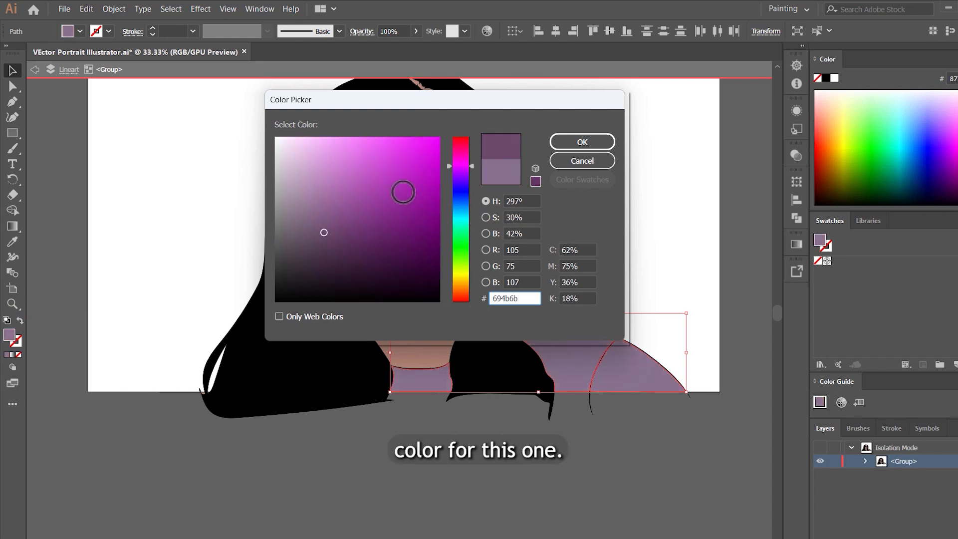
click(572, 144)
click(676, 232)
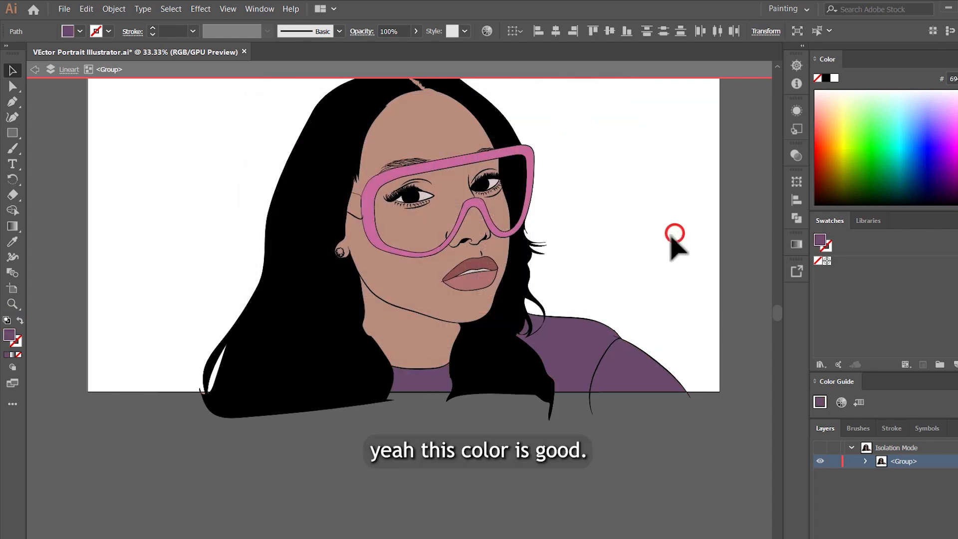
- Fill the earring's inner shape with the pale yellow #ffe1a4 and exit isolation mode
scroll(560, 294, up, 3)
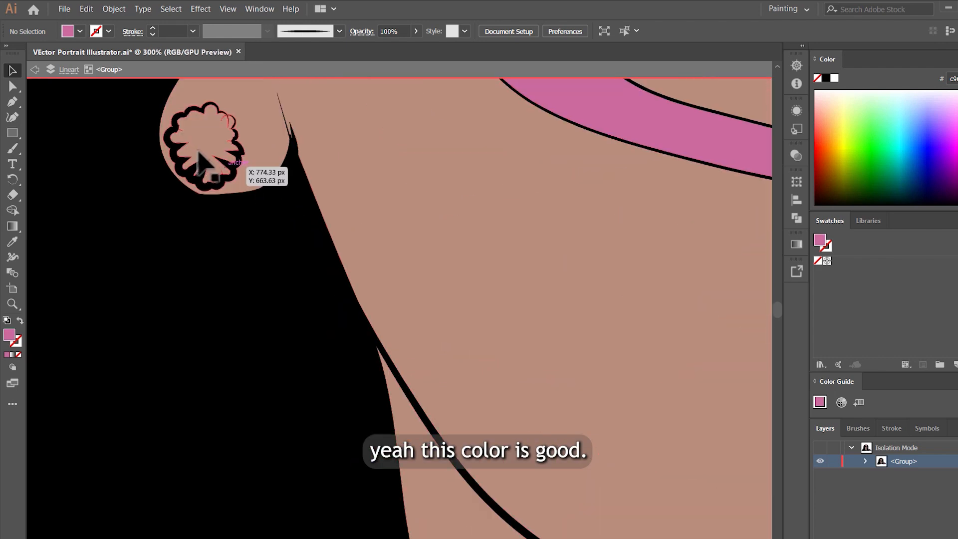
scroll(200, 144, up, 5)
click(218, 145)
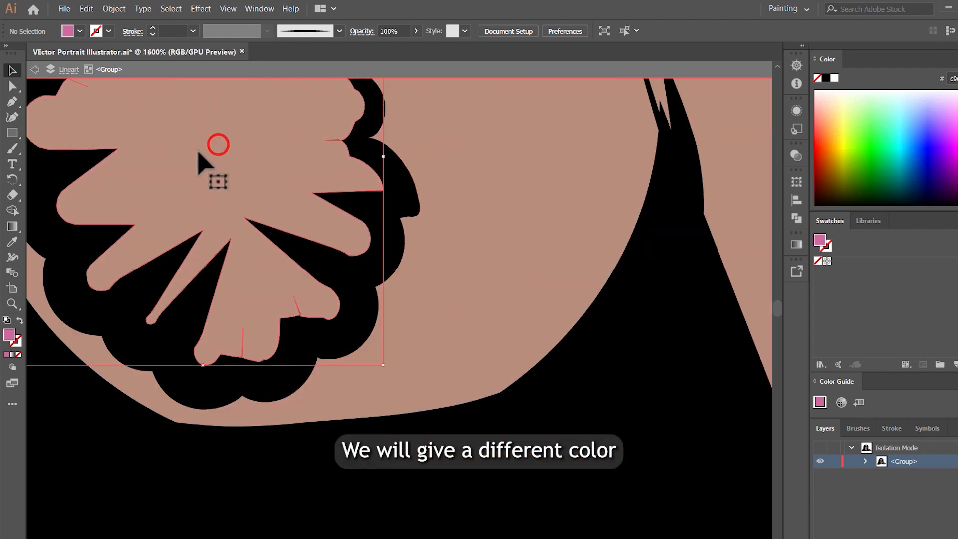
double_click(10, 337)
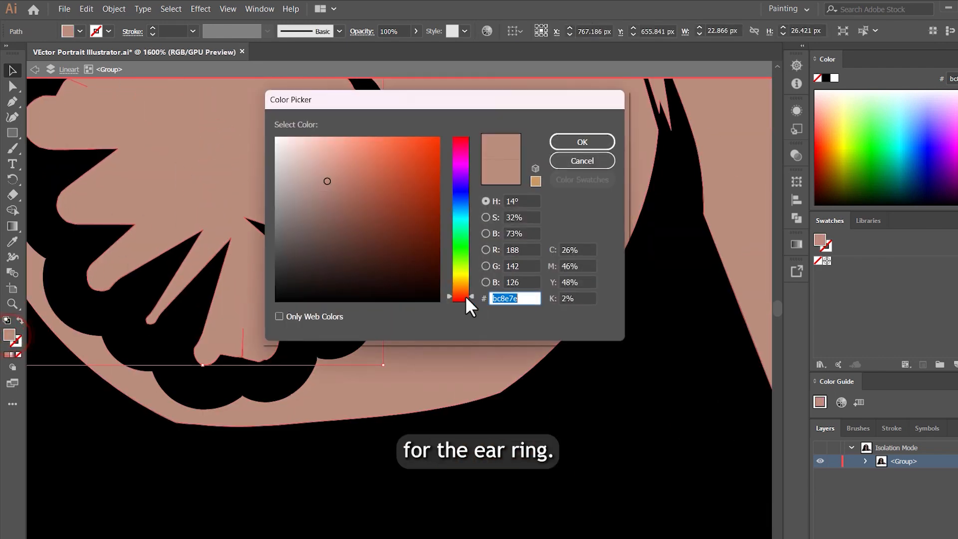
click(467, 277)
drag(465, 279, 465, 283)
drag(343, 156, 335, 130)
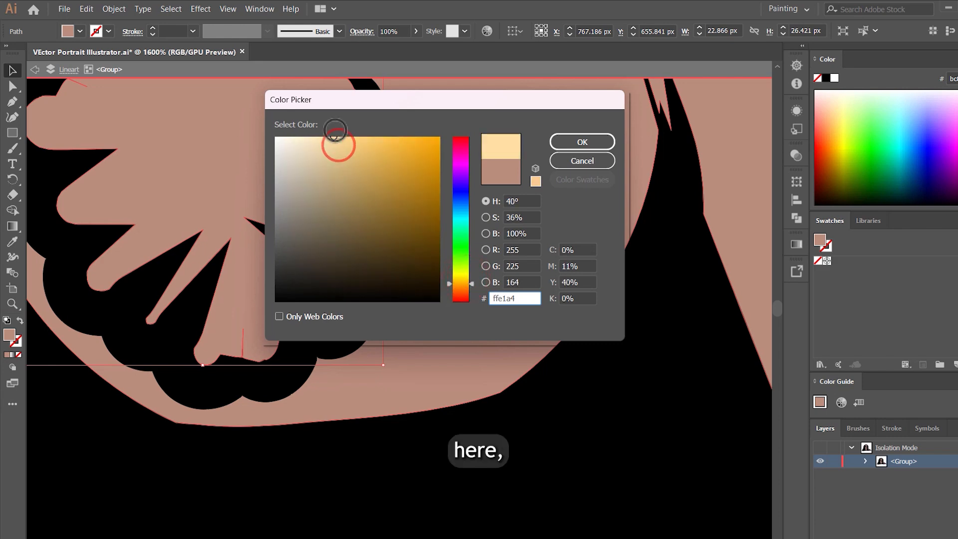
click(562, 142)
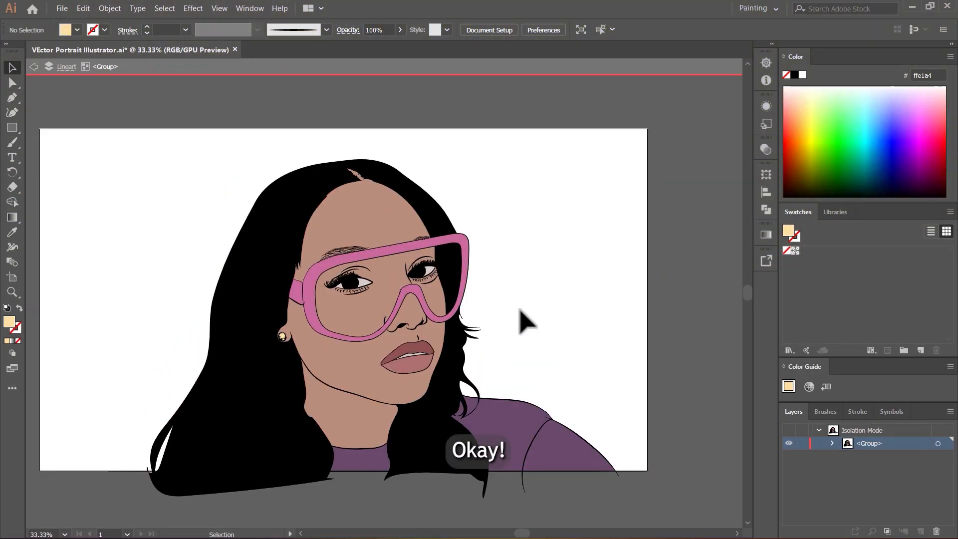
double_click(520, 320)
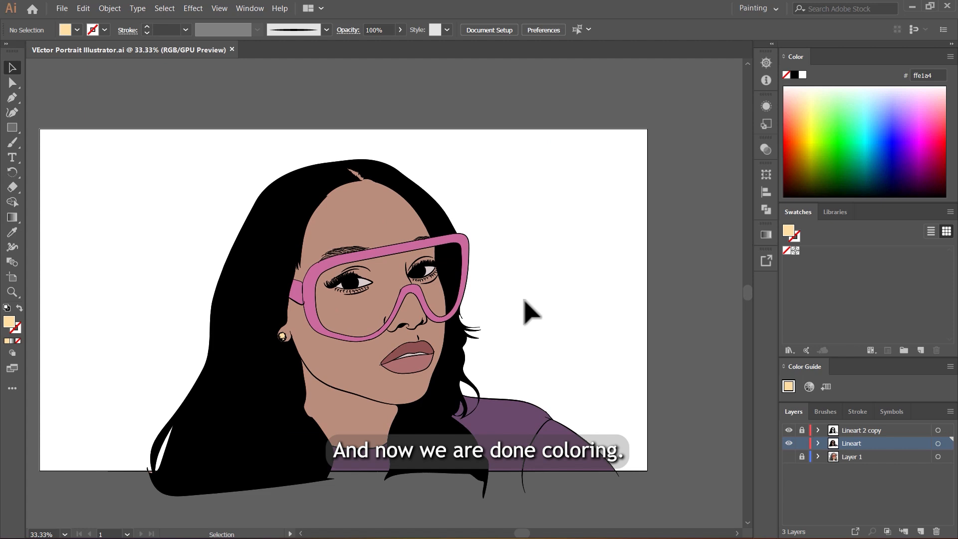
scroll(598, 185, down, 3)
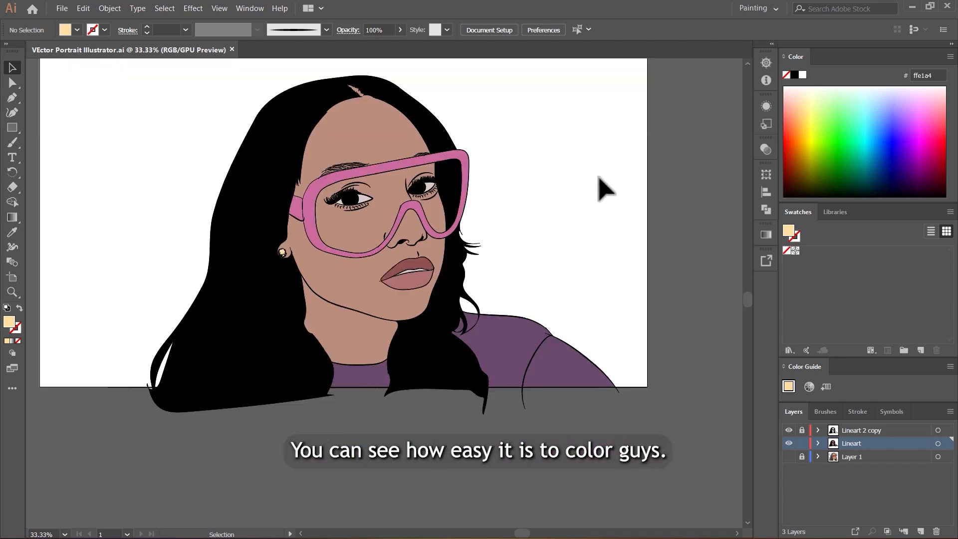